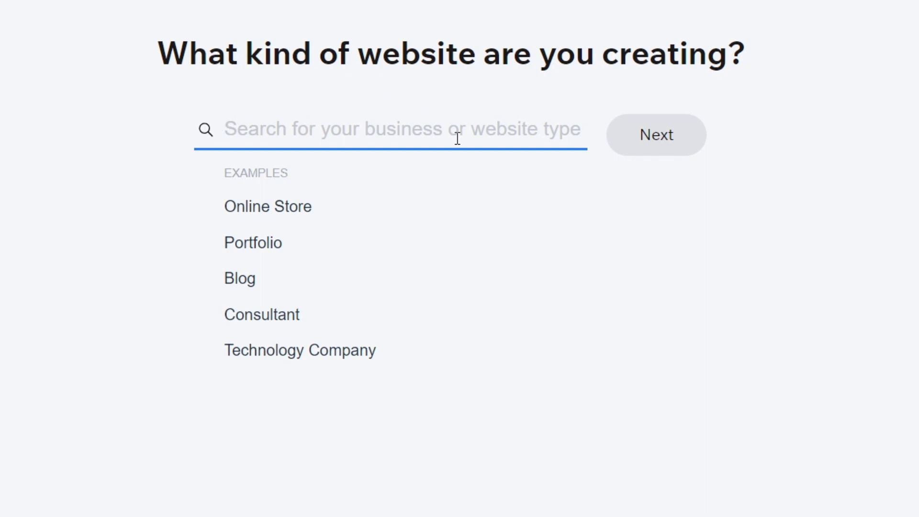
Search 'real estate' and choose Real Estate Landing Page as the site type
{"action": "type", "text": "real "}
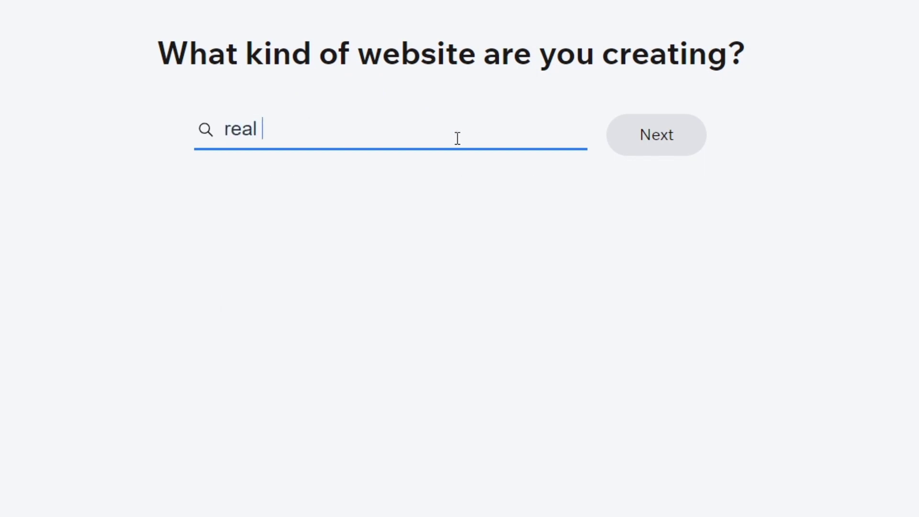
{"action": "type", "text": "esta"}
{"action": "key", "text": "BackSpace"}
{"action": "type", "text": "tate"}
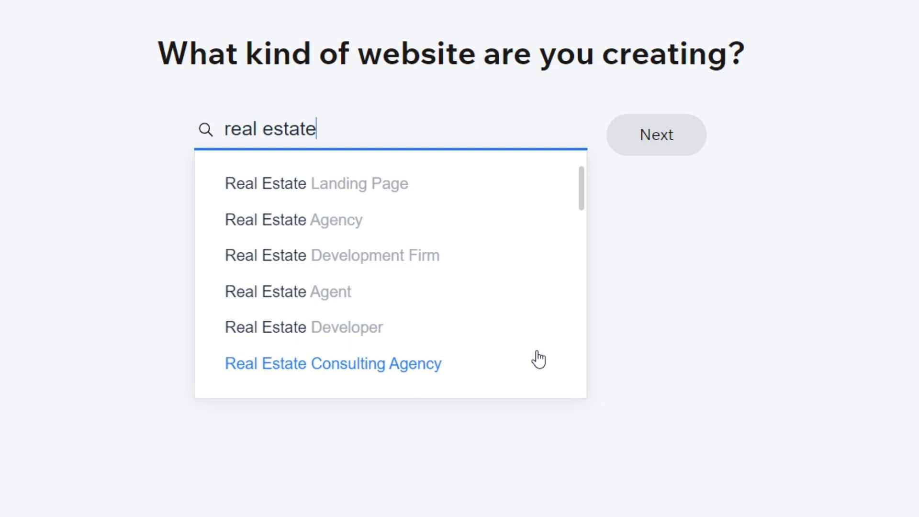
{"action": "left_click", "coordinate": [337, 196]}
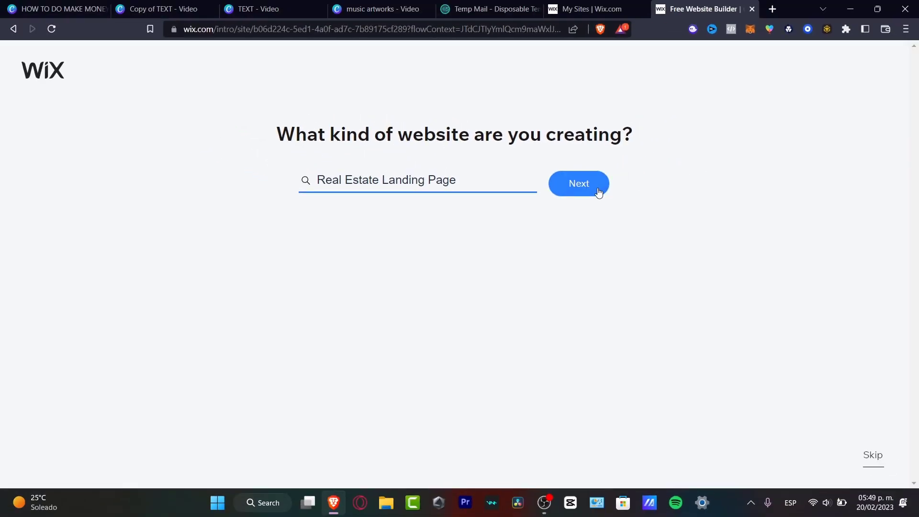
{"action": "left_click", "coordinate": [598, 192]}
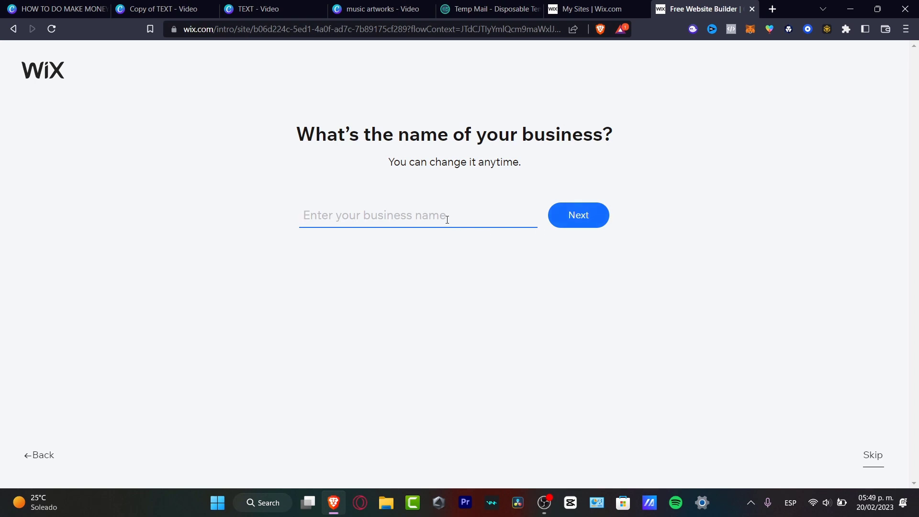
Enter 'White Properties' as the business name and continue
{"action": "type", "text": "White "}
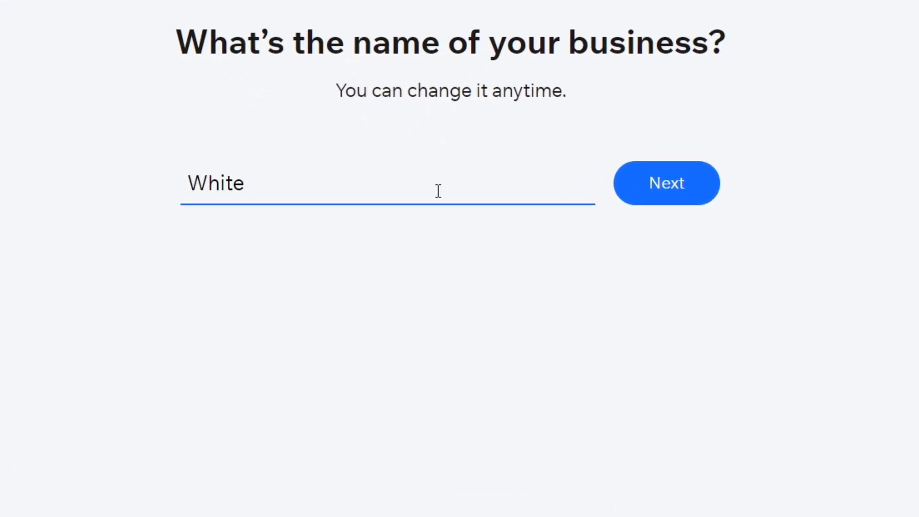
{"action": "type", "text": "Properties"}
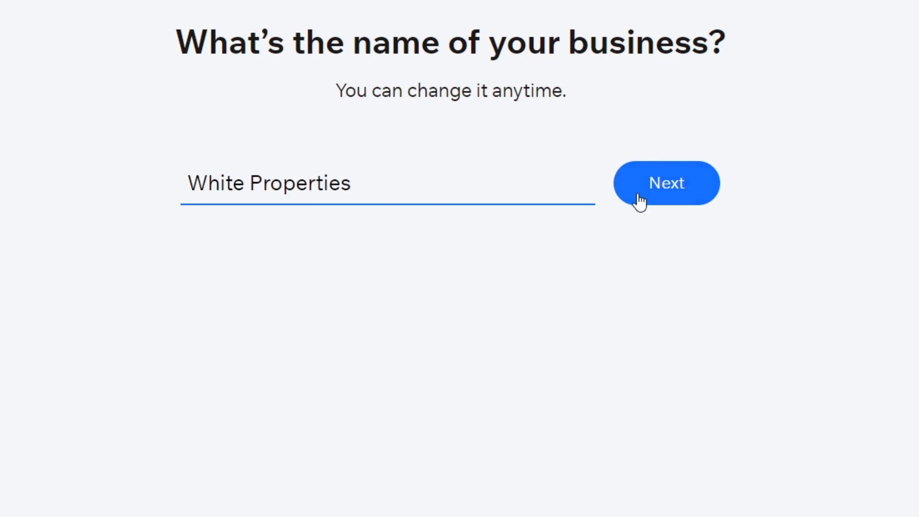
{"action": "left_click", "coordinate": [648, 189]}
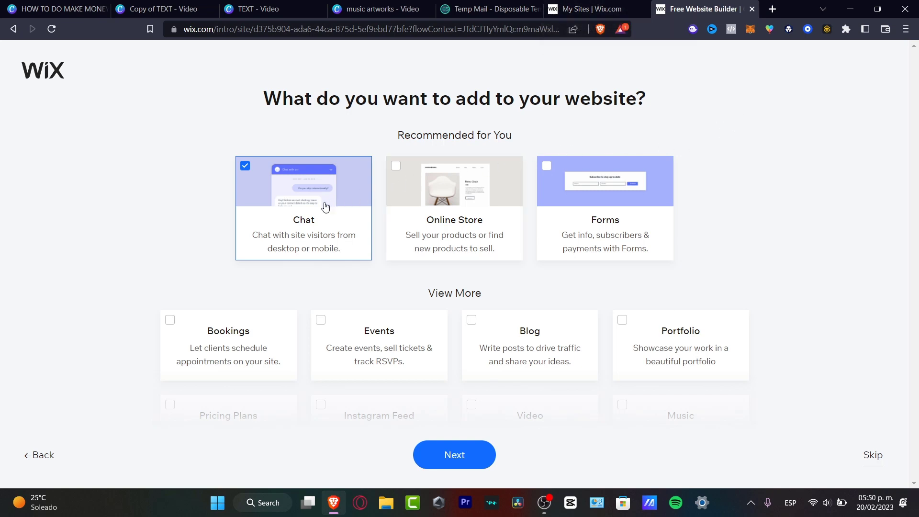
Tick Forms, Blog and Bookings as extra site features and continue
{"action": "left_click", "coordinate": [547, 165]}
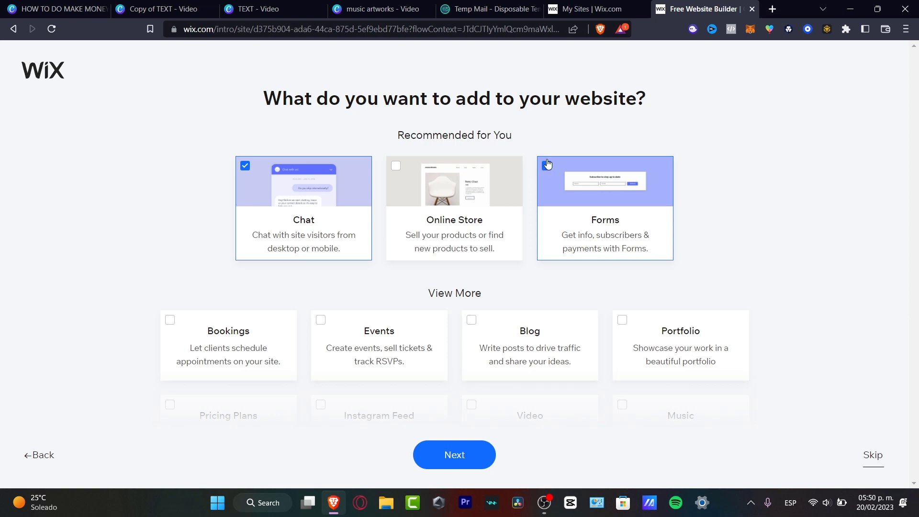
{"action": "scroll", "coordinate": [641, 197], "scroll_direction": "down", "scroll_amount": 4}
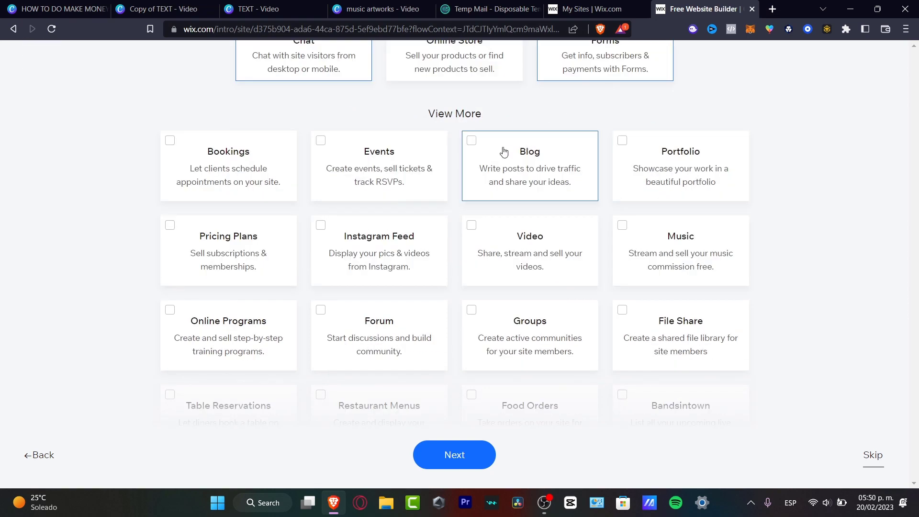
{"action": "left_click", "coordinate": [504, 151]}
{"action": "left_click", "coordinate": [218, 159]}
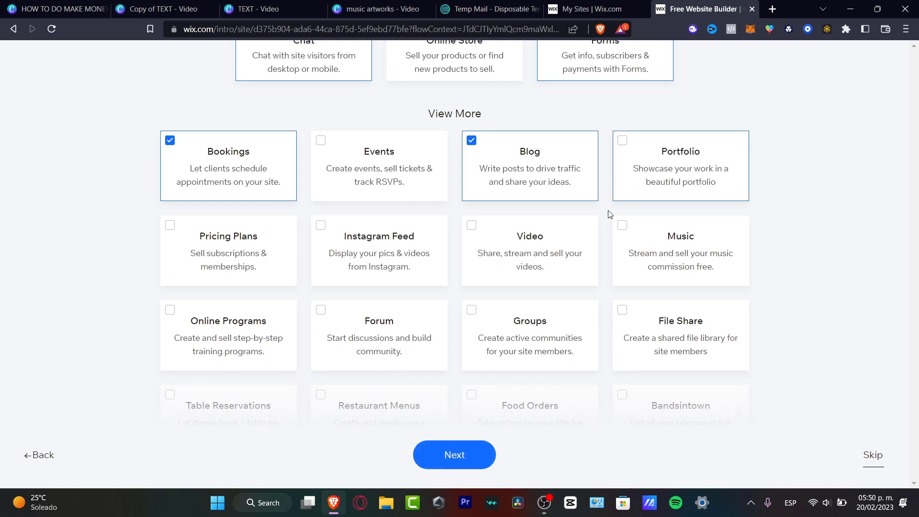
{"action": "left_click", "coordinate": [445, 442]}
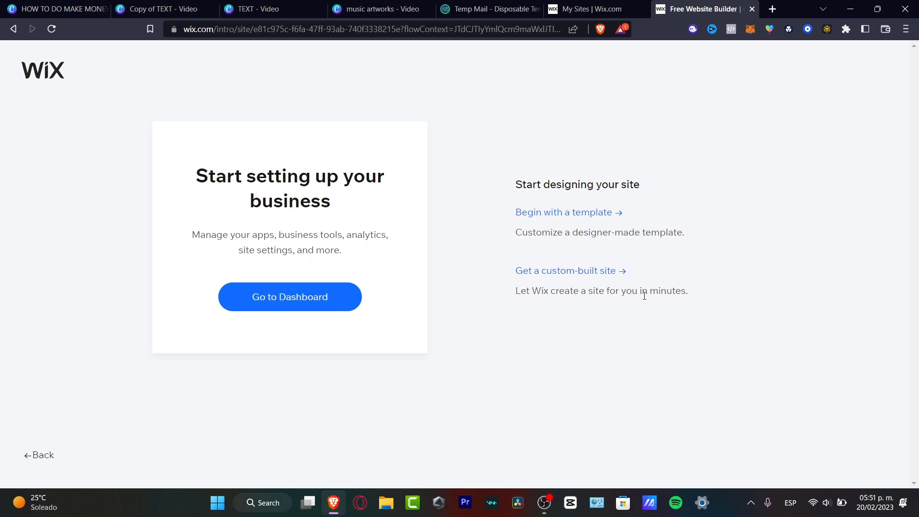
Choose 'Begin with a template' to see the Real Estate Landing Page templates
{"action": "left_click_drag", "start_coordinate": [569, 291], "coordinate": [702, 290]}
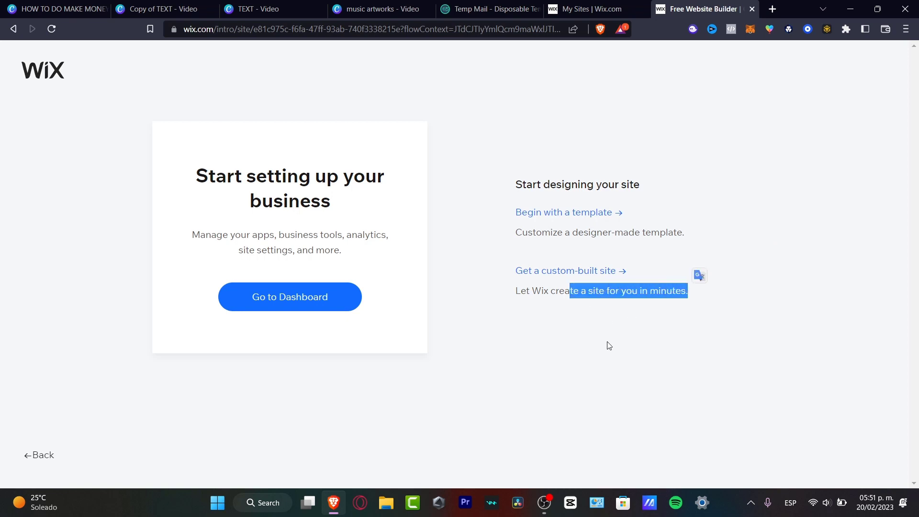
{"action": "left_click", "coordinate": [653, 325]}
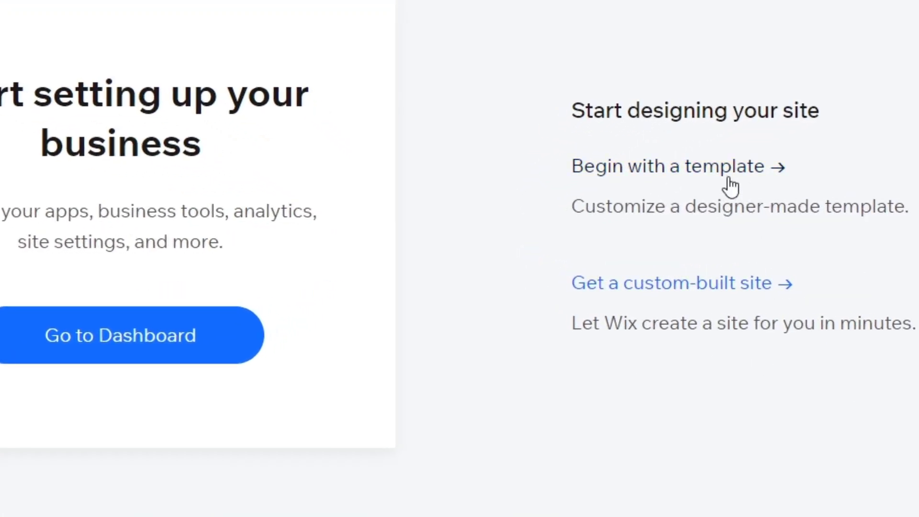
{"action": "left_click", "coordinate": [821, 156]}
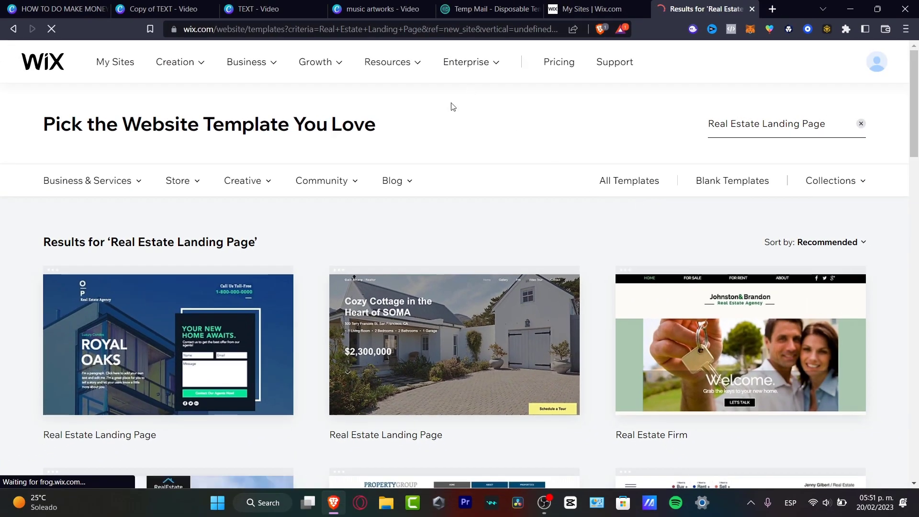
Browse the real estate template grid and open the Royal Oaks template
{"action": "scroll", "coordinate": [541, 370], "scroll_direction": "down", "scroll_amount": 3}
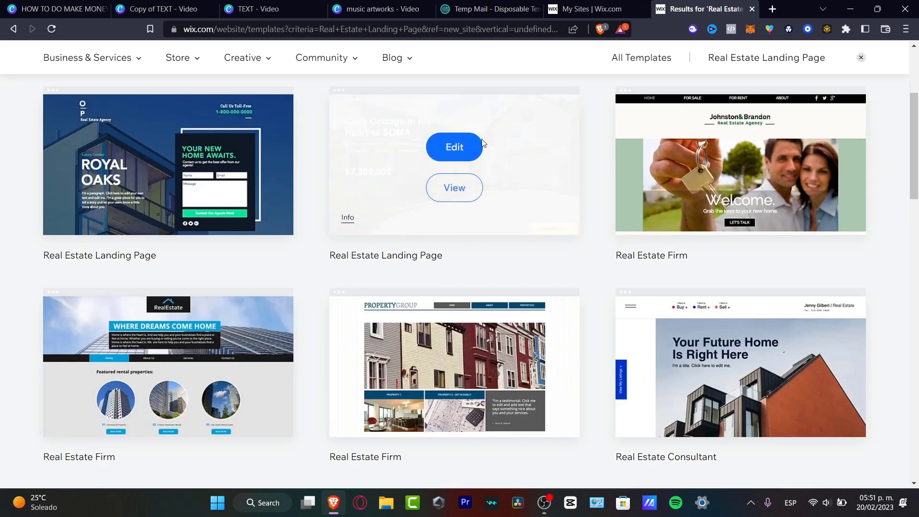
{"action": "scroll", "coordinate": [253, 235], "scroll_direction": "down", "scroll_amount": 3}
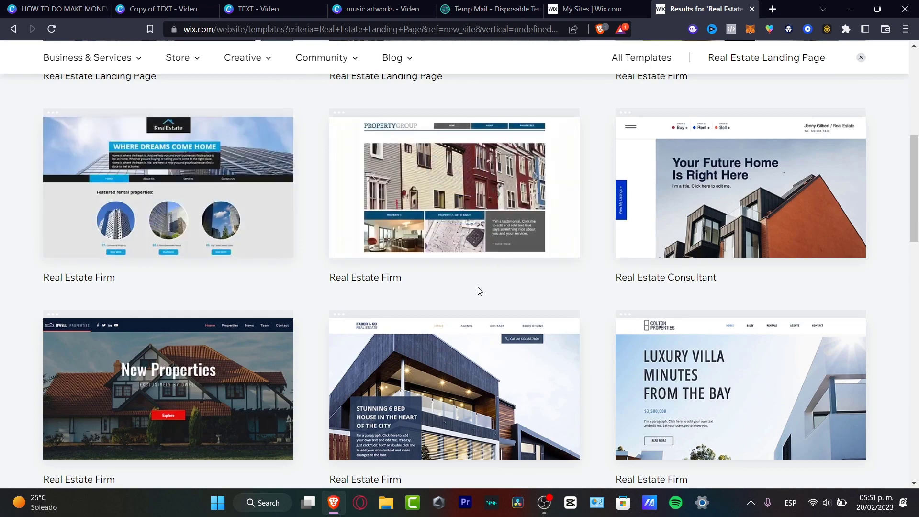
{"action": "scroll", "coordinate": [632, 296], "scroll_direction": "down", "scroll_amount": 3}
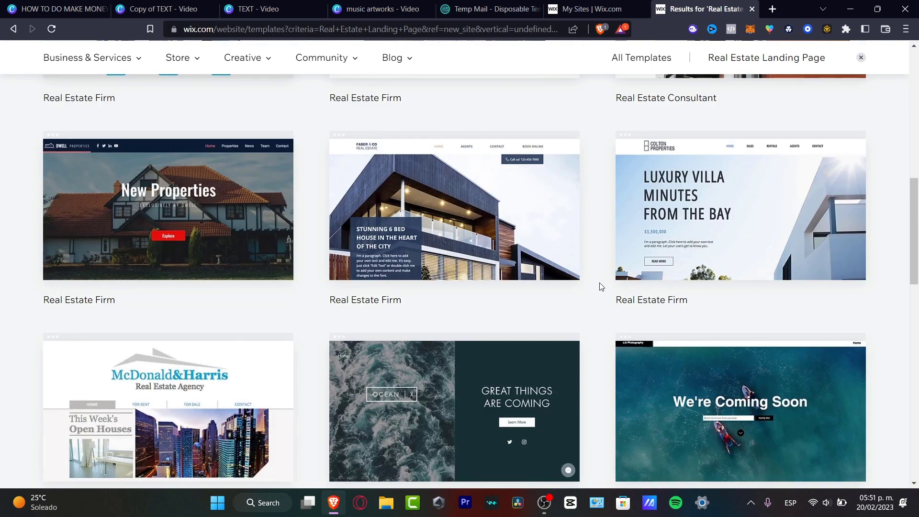
{"action": "scroll", "coordinate": [603, 286], "scroll_direction": "down", "scroll_amount": 3}
{"action": "scroll", "coordinate": [607, 287], "scroll_direction": "up", "scroll_amount": 9}
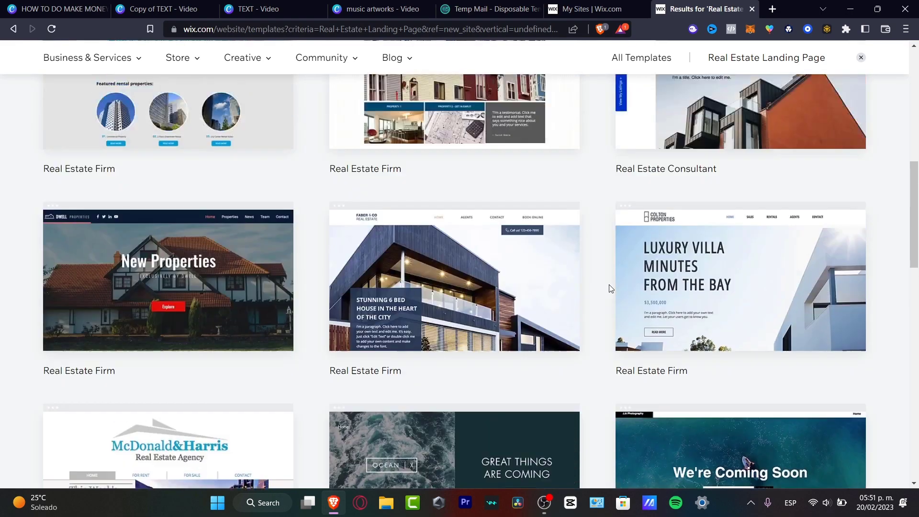
{"action": "scroll", "coordinate": [610, 287], "scroll_direction": "up", "scroll_amount": 3}
{"action": "scroll", "coordinate": [589, 286], "scroll_direction": "down", "scroll_amount": 3}
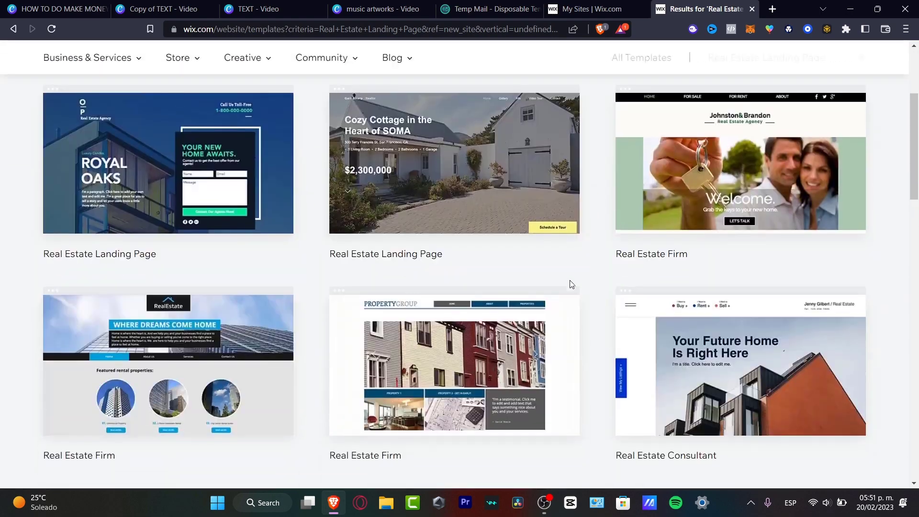
{"action": "mouse_move", "coordinate": [161, 200]}
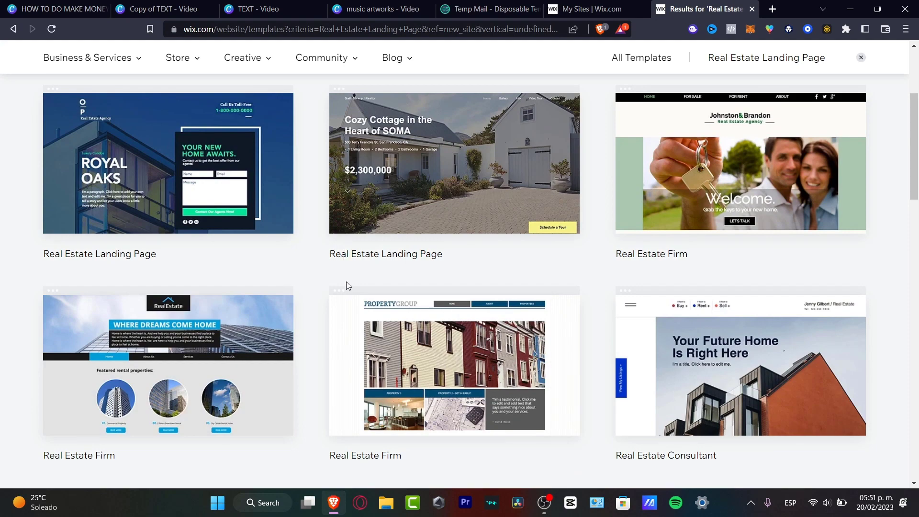
{"action": "left_click", "coordinate": [168, 144]}
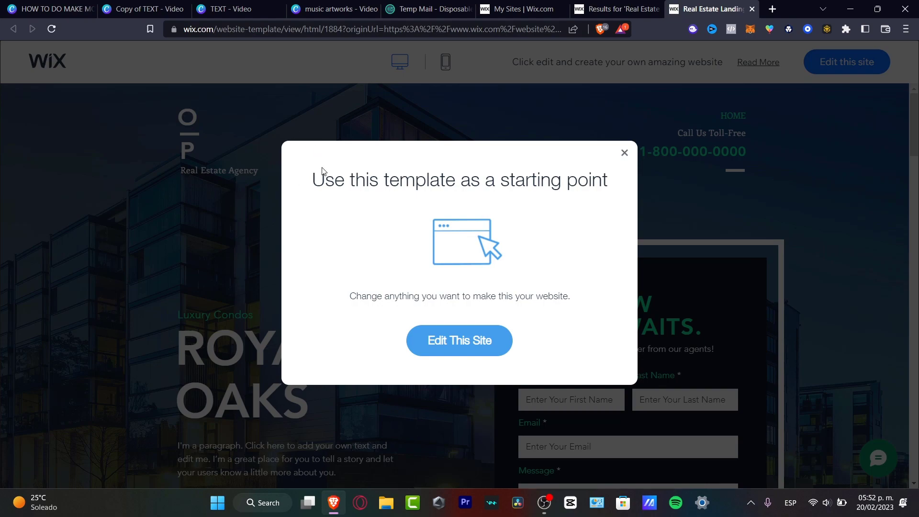
Preview the Royal Oaks template, then choose 'Edit this site' to load it
{"action": "left_click", "coordinate": [624, 152]}
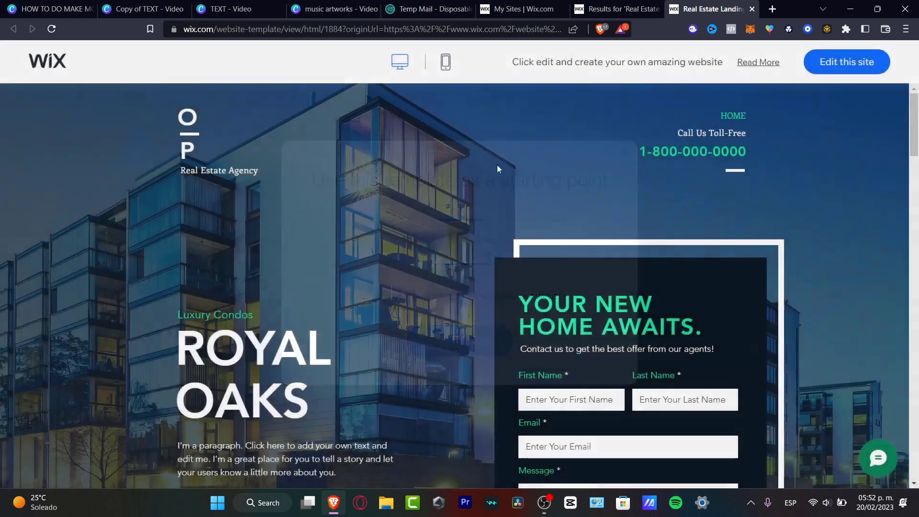
{"action": "scroll", "coordinate": [791, 220], "scroll_direction": "down", "scroll_amount": 1}
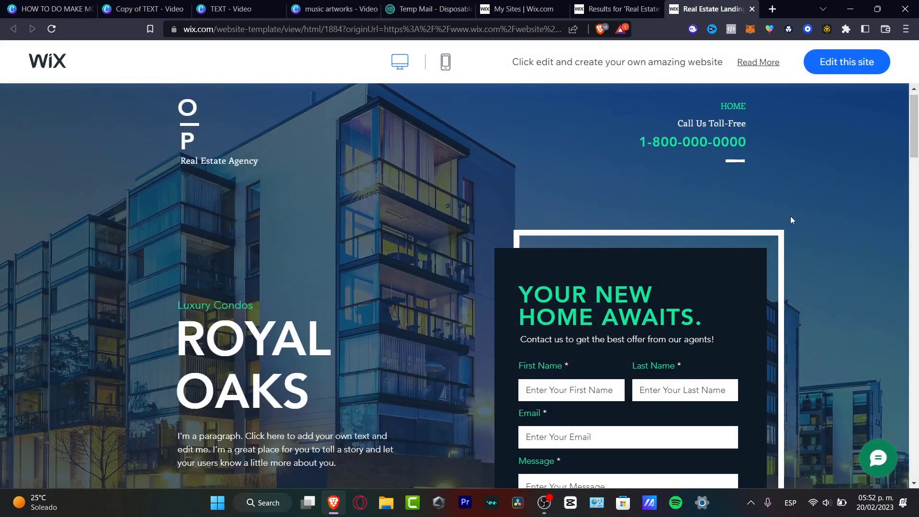
{"action": "scroll", "coordinate": [791, 220], "scroll_direction": "down", "scroll_amount": 15}
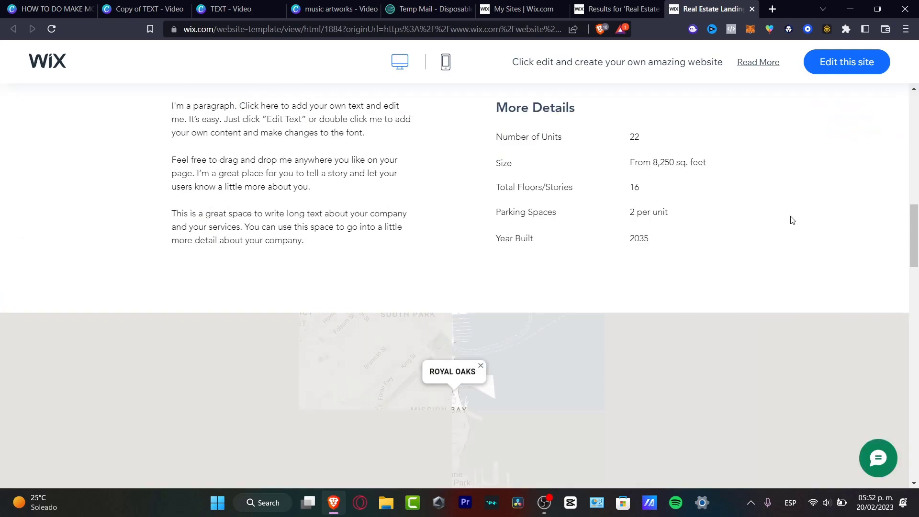
{"action": "scroll", "coordinate": [792, 220], "scroll_direction": "down", "scroll_amount": 8}
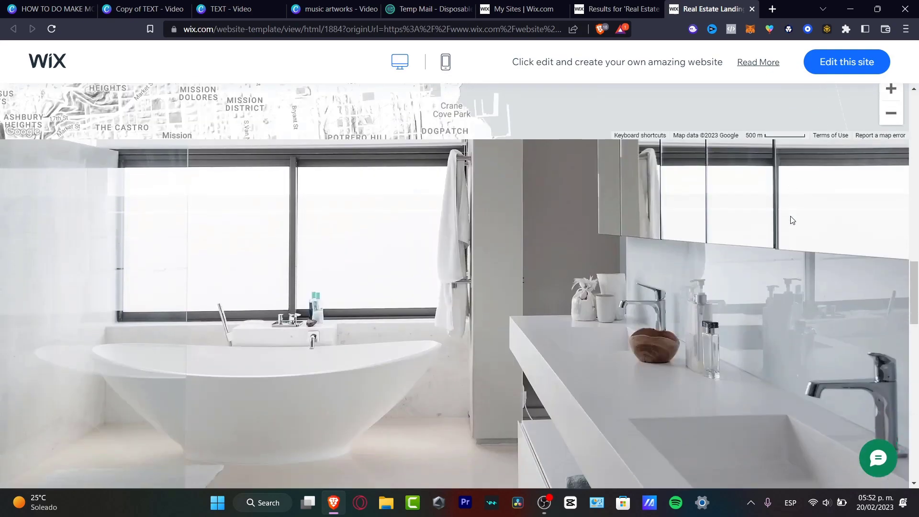
{"action": "scroll", "coordinate": [791, 217], "scroll_direction": "down", "scroll_amount": 7}
{"action": "scroll", "coordinate": [790, 216], "scroll_direction": "up", "scroll_amount": 7}
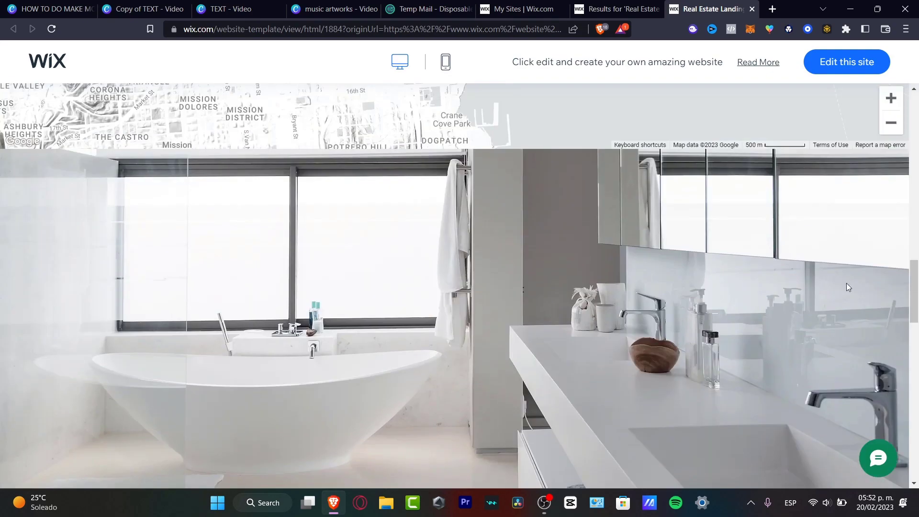
{"action": "scroll", "coordinate": [662, 280], "scroll_direction": "down", "scroll_amount": 7}
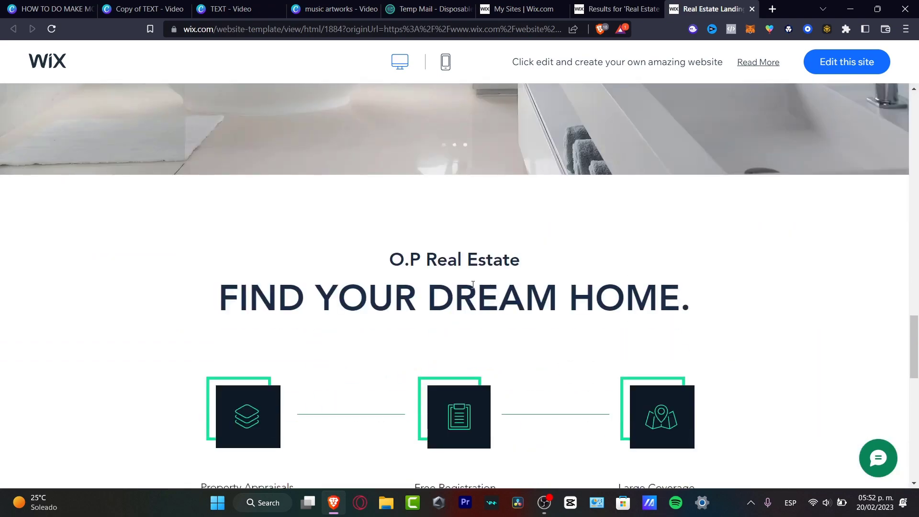
{"action": "scroll", "coordinate": [751, 297], "scroll_direction": "down", "scroll_amount": 10}
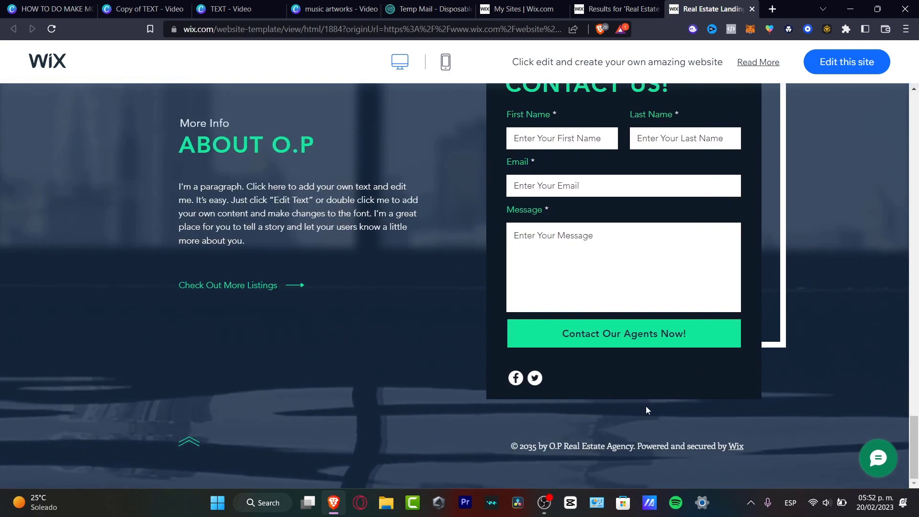
{"action": "scroll", "coordinate": [762, 381], "scroll_direction": "up", "scroll_amount": 15}
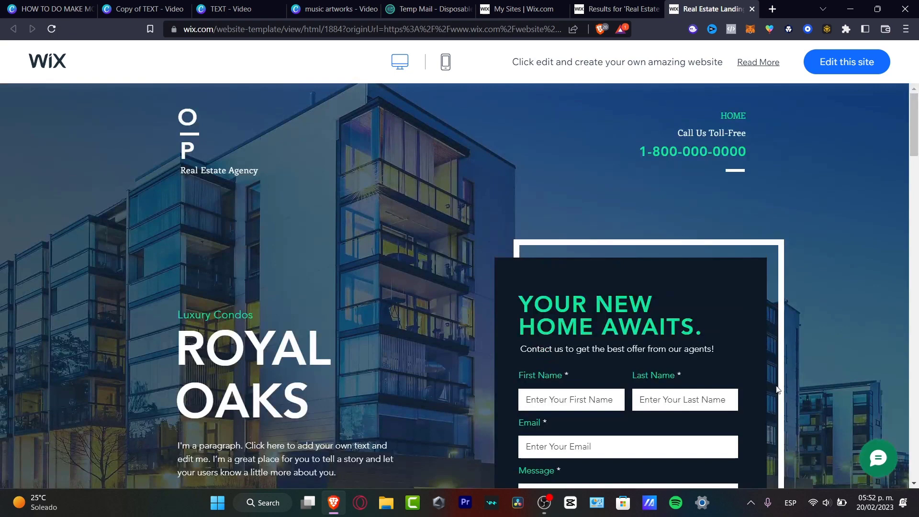
{"action": "left_click", "coordinate": [842, 65]}
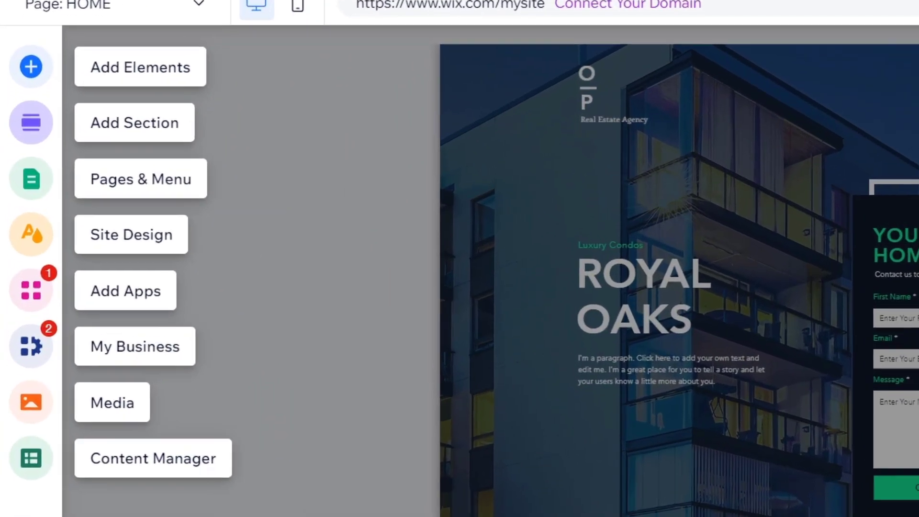
Scroll the Royal Oaks home page to inspect its contact form, Property Info and map
{"action": "mouse_move", "coordinate": [362, 80]}
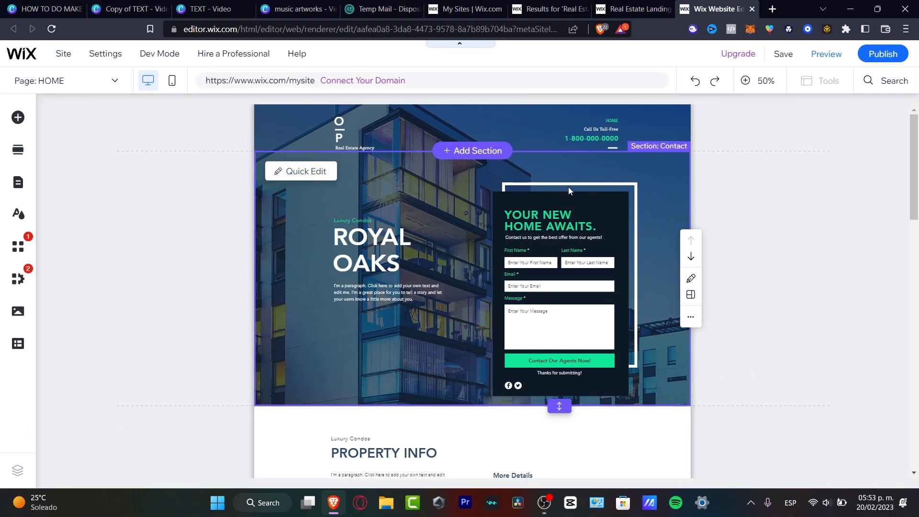
{"action": "scroll", "coordinate": [696, 340], "scroll_direction": "down", "scroll_amount": 4}
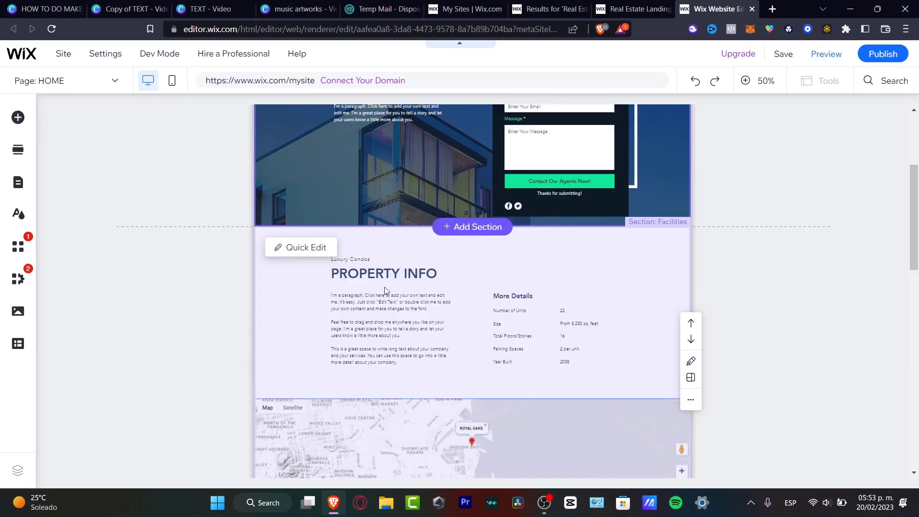
{"action": "scroll", "coordinate": [638, 360], "scroll_direction": "down", "scroll_amount": 3}
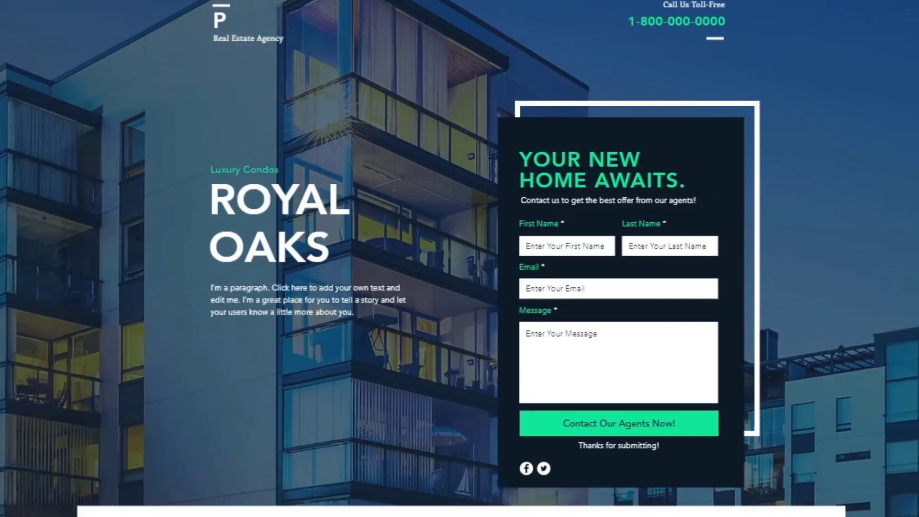
{"action": "left_click", "coordinate": [18, 117]}
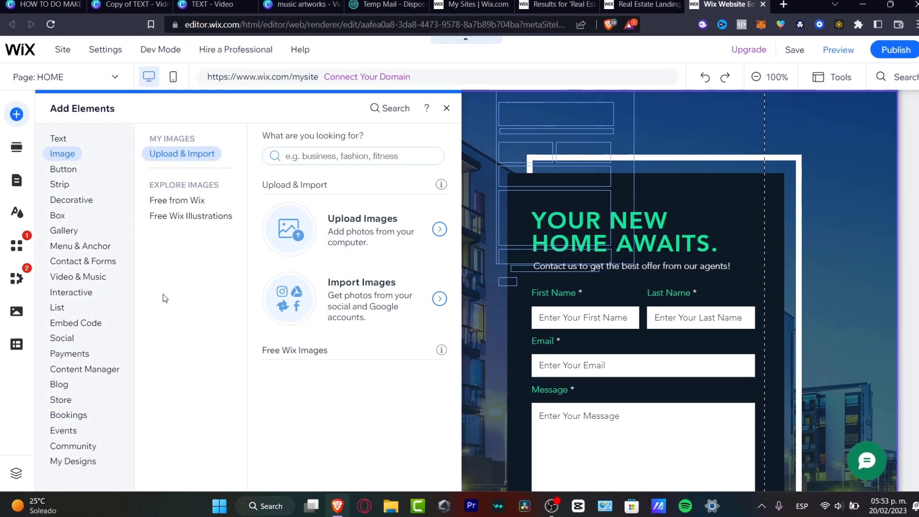
{"action": "left_click", "coordinate": [60, 186]}
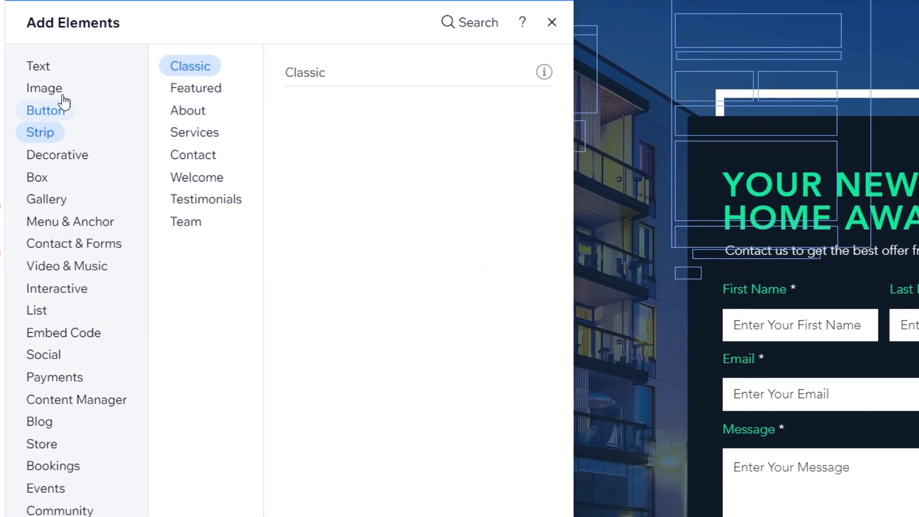
{"action": "left_click", "coordinate": [46, 89]}
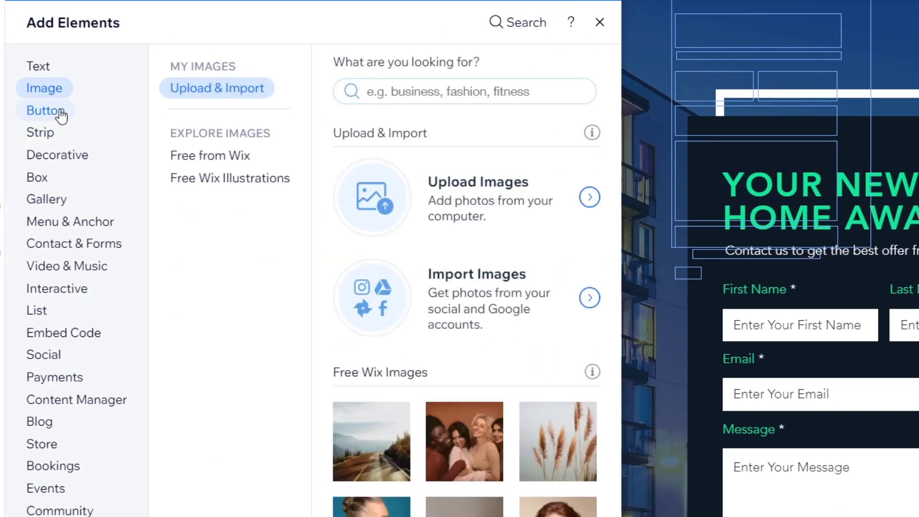
{"action": "left_click", "coordinate": [56, 112]}
{"action": "left_click", "coordinate": [37, 177]}
{"action": "left_click", "coordinate": [27, 269]}
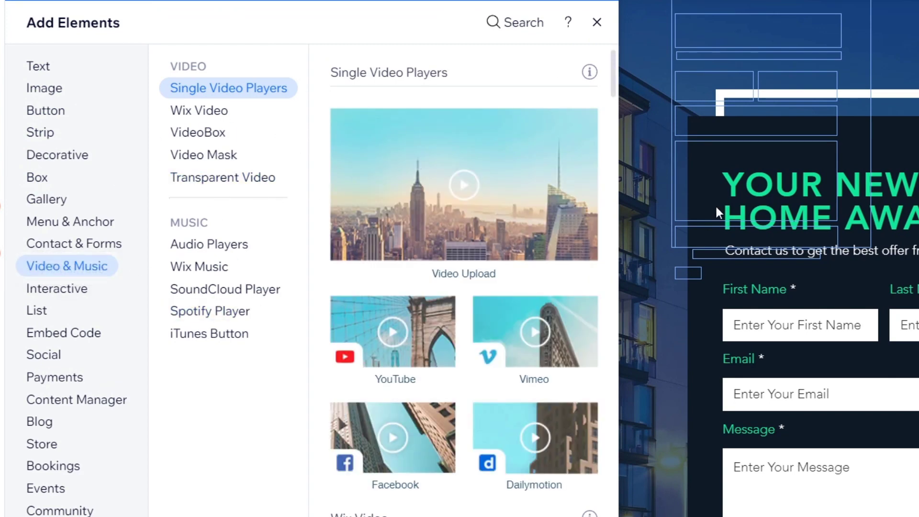
{"action": "key", "text": "Escape"}
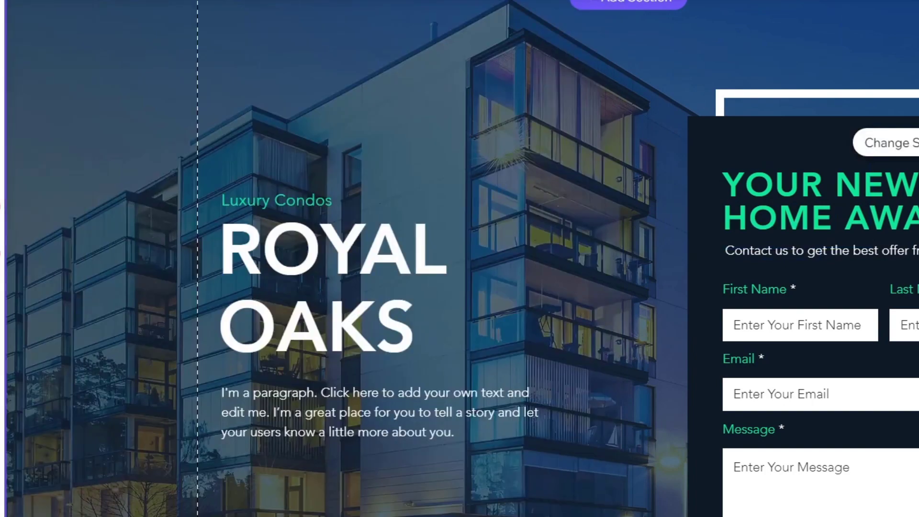
{"action": "scroll", "coordinate": [460, 259], "scroll_direction": "down", "scroll_amount": 10}
{"action": "scroll", "coordinate": [459, 258], "scroll_direction": "up", "scroll_amount": 10}
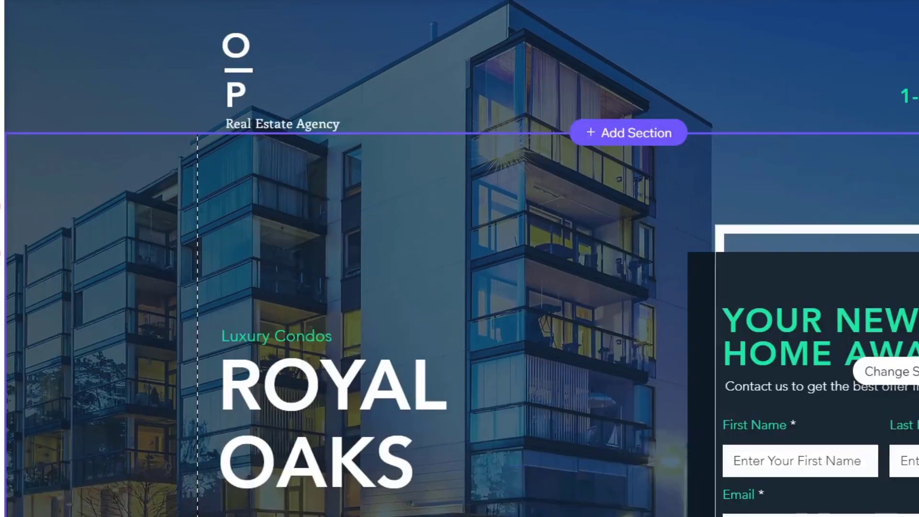
{"action": "scroll", "coordinate": [460, 258], "scroll_direction": "down", "scroll_amount": 15}
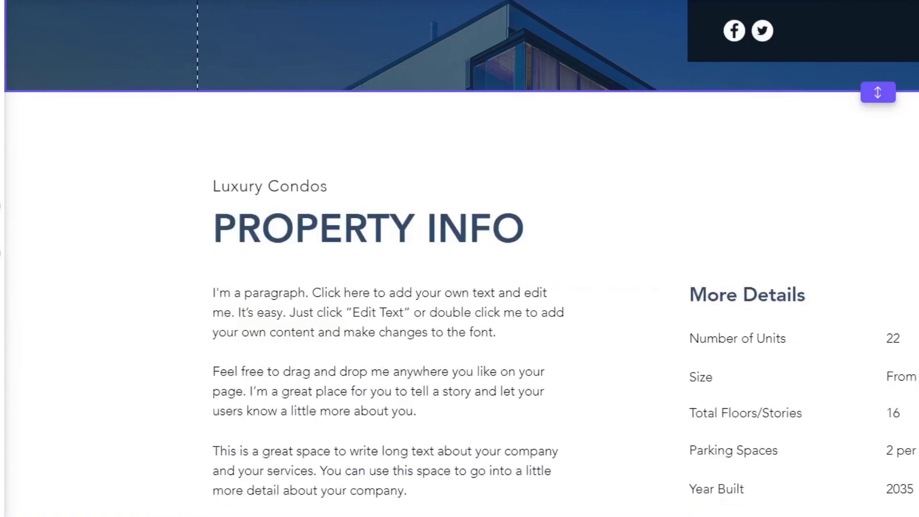
{"action": "scroll", "coordinate": [459, 258], "scroll_direction": "down", "scroll_amount": 15}
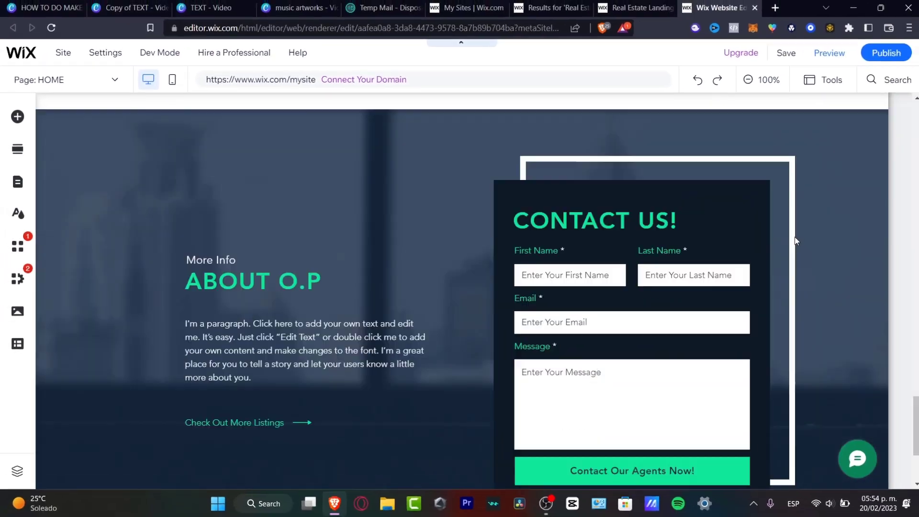
{"action": "scroll", "coordinate": [796, 240], "scroll_direction": "down", "scroll_amount": 3}
{"action": "scroll", "coordinate": [670, 263], "scroll_direction": "up", "scroll_amount": 7}
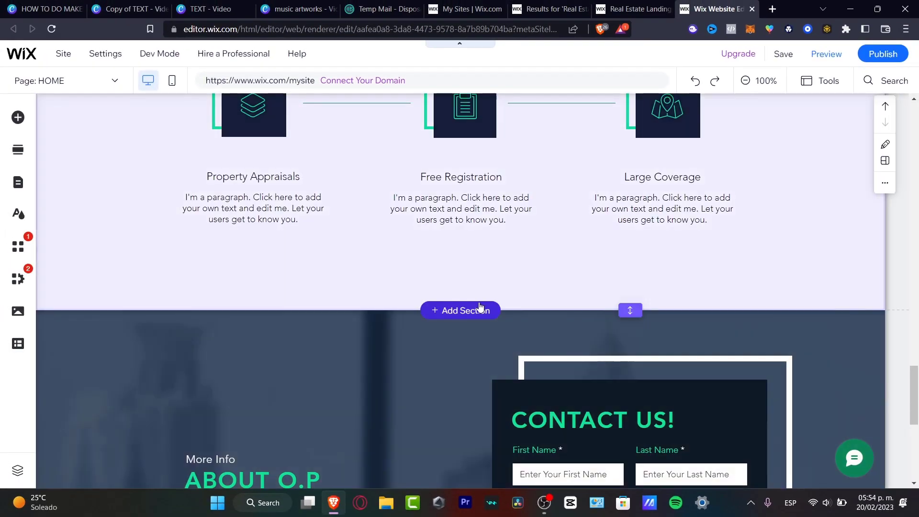
Drag the Promotion category's '50% Off' section onto the page above Contact Us
{"action": "left_click", "coordinate": [479, 311]}
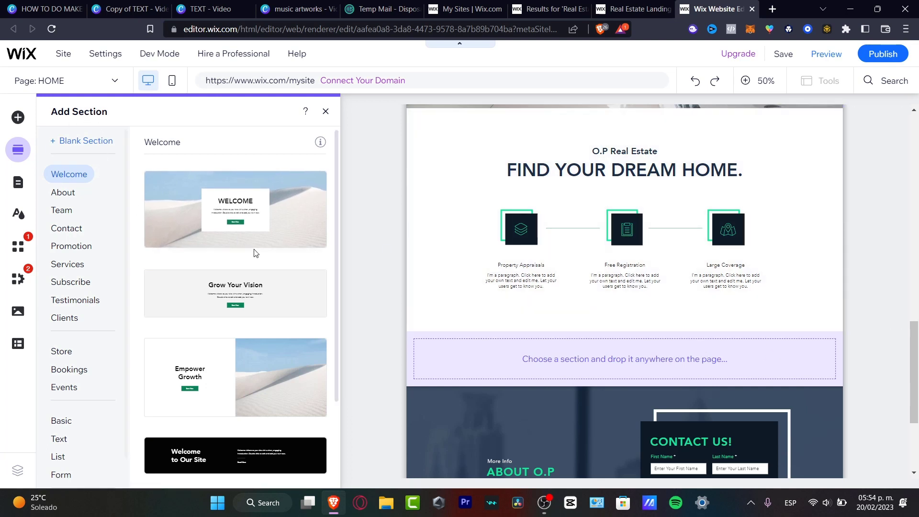
{"action": "scroll", "coordinate": [255, 259], "scroll_direction": "down", "scroll_amount": 2}
{"action": "scroll", "coordinate": [81, 328], "scroll_direction": "down", "scroll_amount": 1}
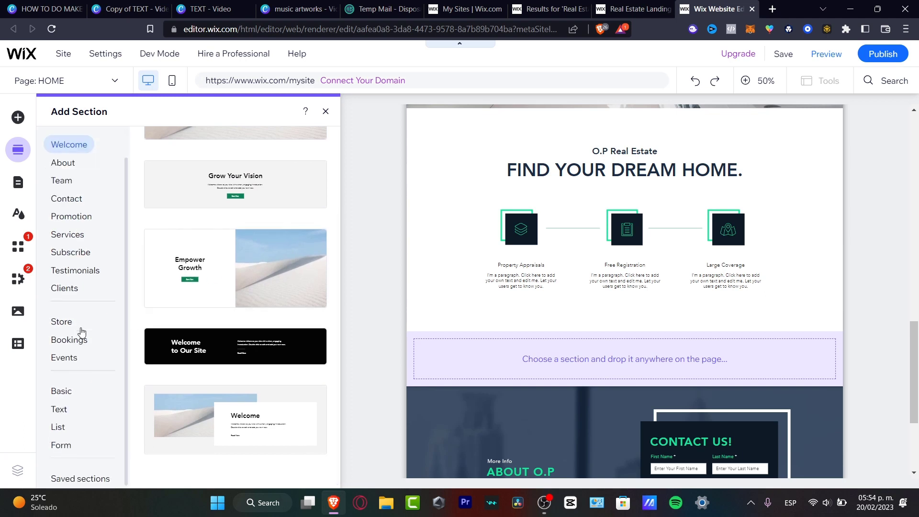
{"action": "left_click", "coordinate": [82, 216]}
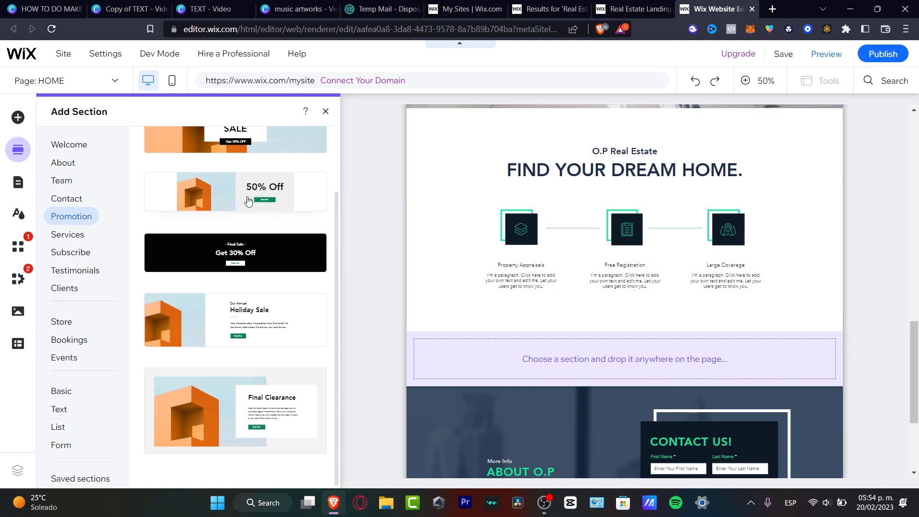
{"action": "left_click_drag", "start_coordinate": [244, 201], "coordinate": [591, 364]}
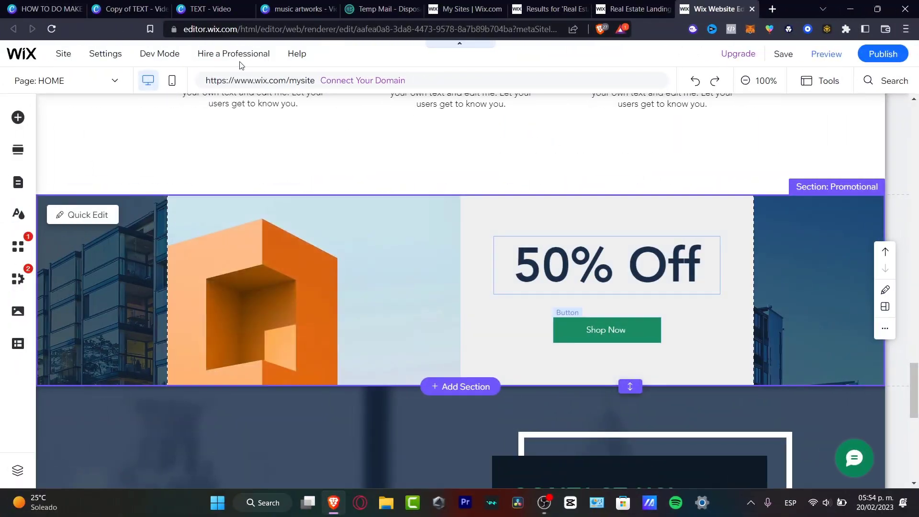
Drag a YouTube single video player showing Plane Overhead onto the promotional section
{"action": "left_click", "coordinate": [18, 117]}
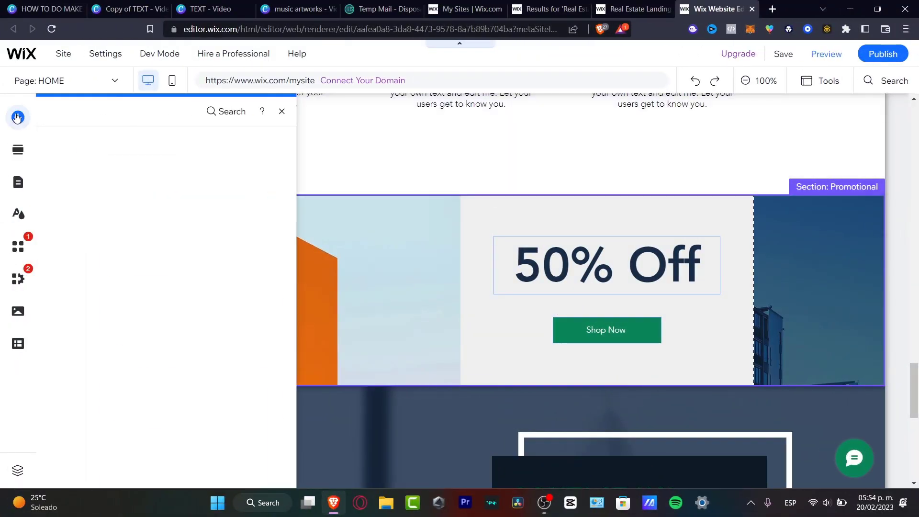
{"action": "left_click", "coordinate": [96, 247]}
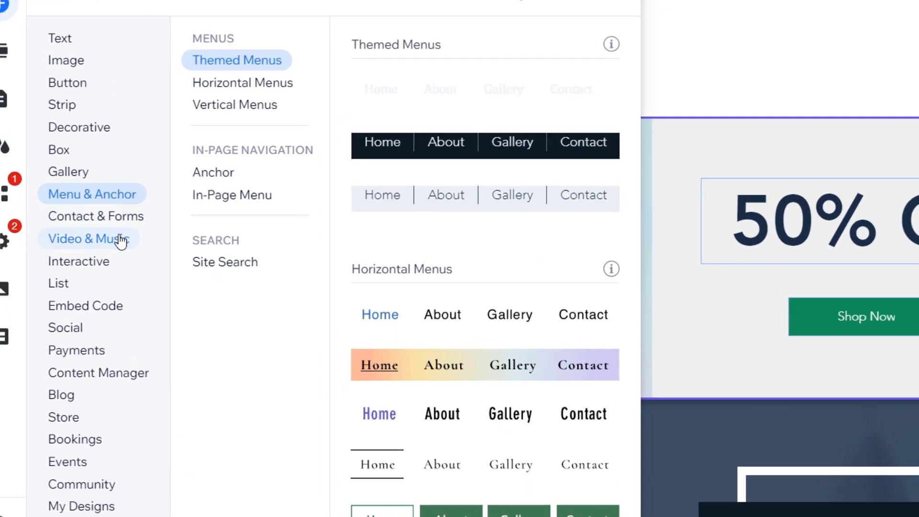
{"action": "left_click", "coordinate": [101, 278]}
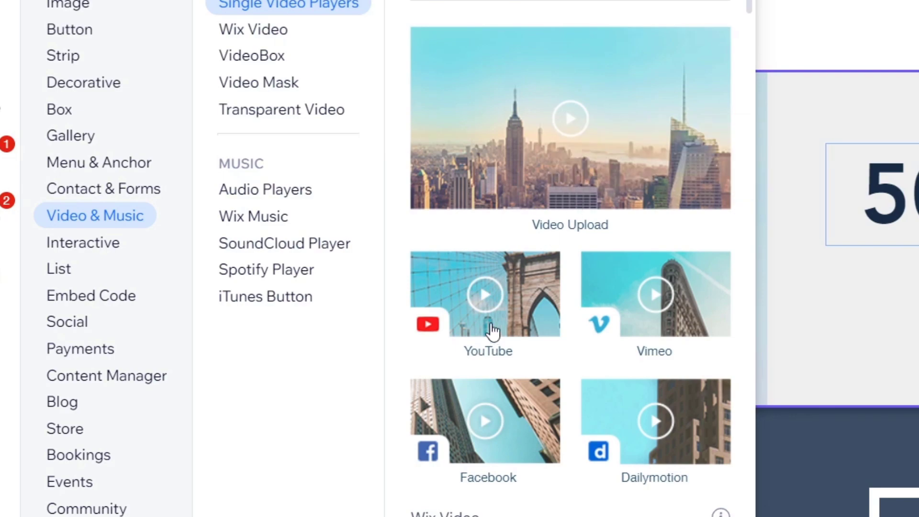
{"action": "left_click_drag", "start_coordinate": [581, 291], "coordinate": [918, 292]}
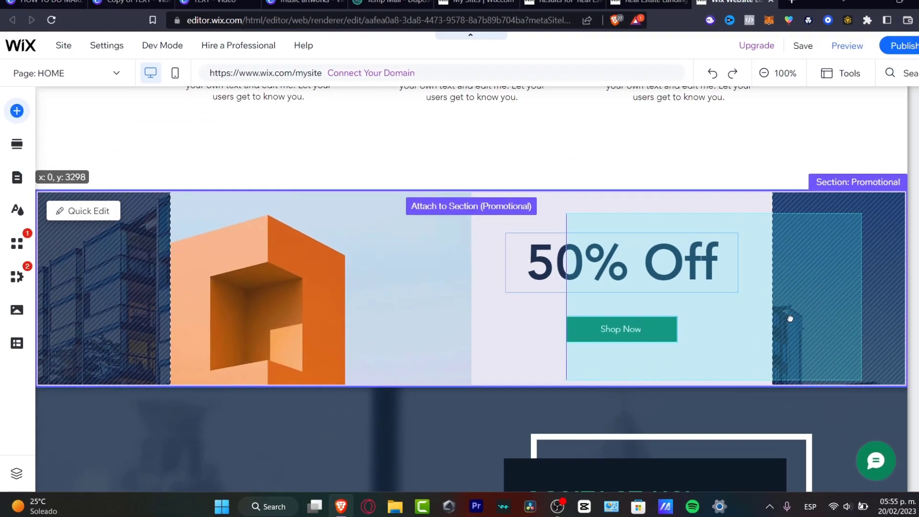
{"action": "left_click_drag", "start_coordinate": [789, 318], "coordinate": [823, 332]}
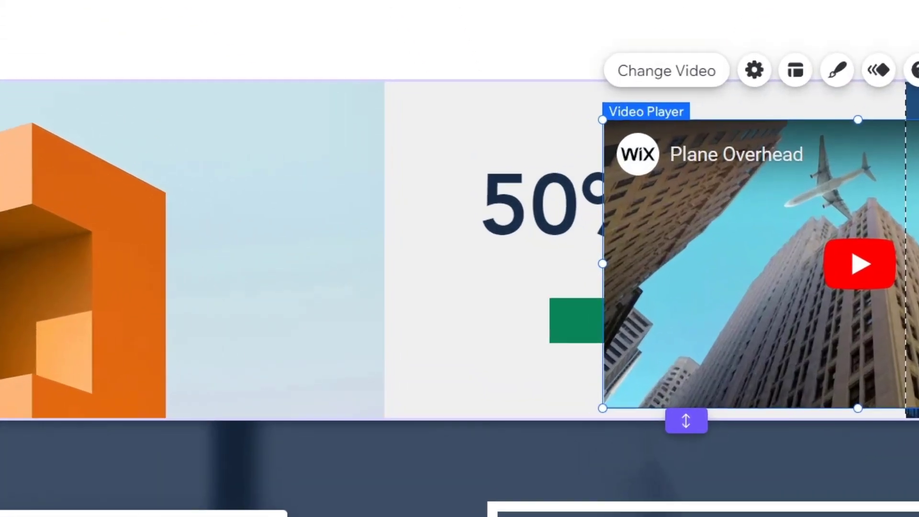
Make the promotional section taller and move the video player down into it
{"action": "key", "text": "Escape"}
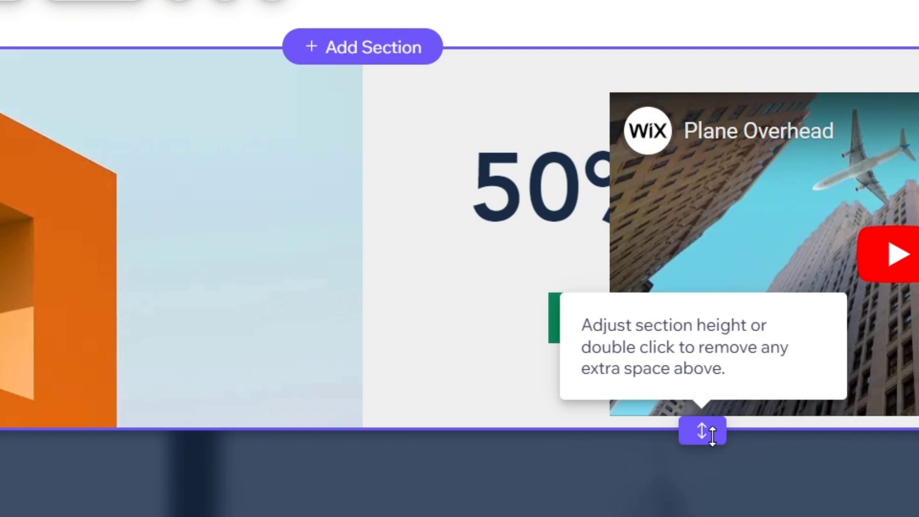
{"action": "left_click_drag", "start_coordinate": [714, 453], "coordinate": [713, 516]}
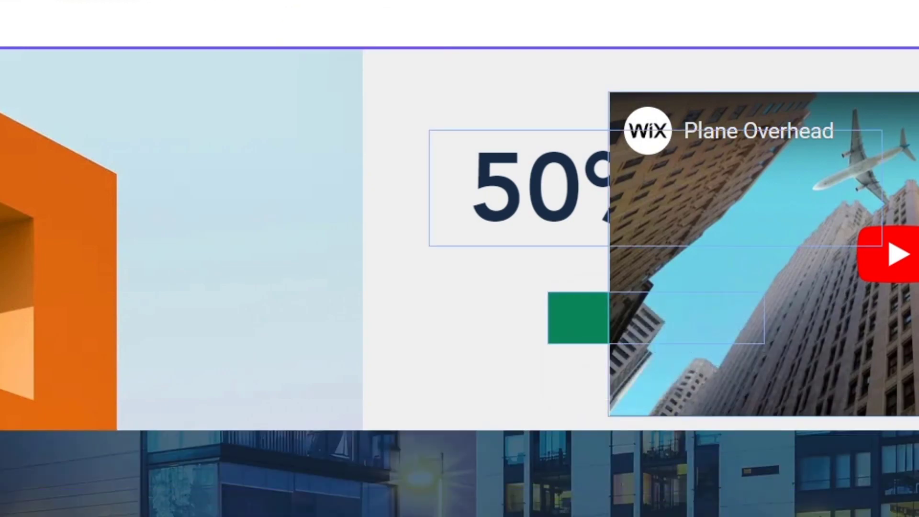
{"action": "scroll", "coordinate": [574, 287], "scroll_direction": "down", "scroll_amount": 7}
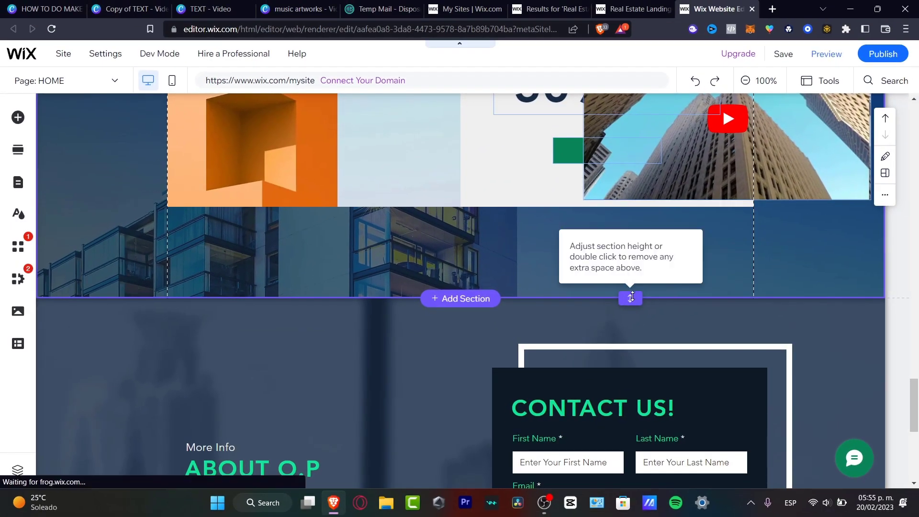
{"action": "left_click_drag", "start_coordinate": [643, 414], "coordinate": [636, 449]}
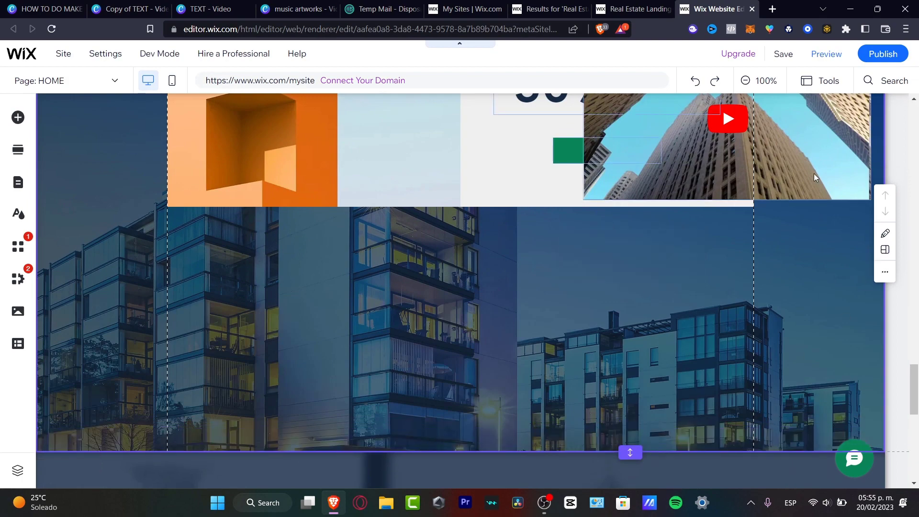
{"action": "left_click_drag", "start_coordinate": [810, 172], "coordinate": [433, 399]}
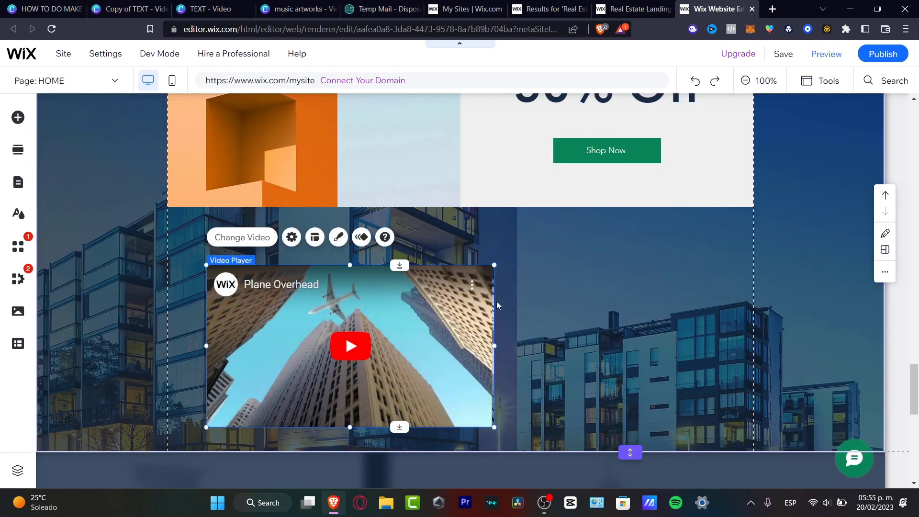
Enlarge the video to 655 by 368 below the 50% Off card and shorten the section to fit
{"action": "left_click_drag", "start_coordinate": [495, 266], "coordinate": [647, 272]}
{"action": "left_click_drag", "start_coordinate": [568, 288], "coordinate": [600, 307]}
{"action": "left_click_drag", "start_coordinate": [602, 374], "coordinate": [601, 375]}
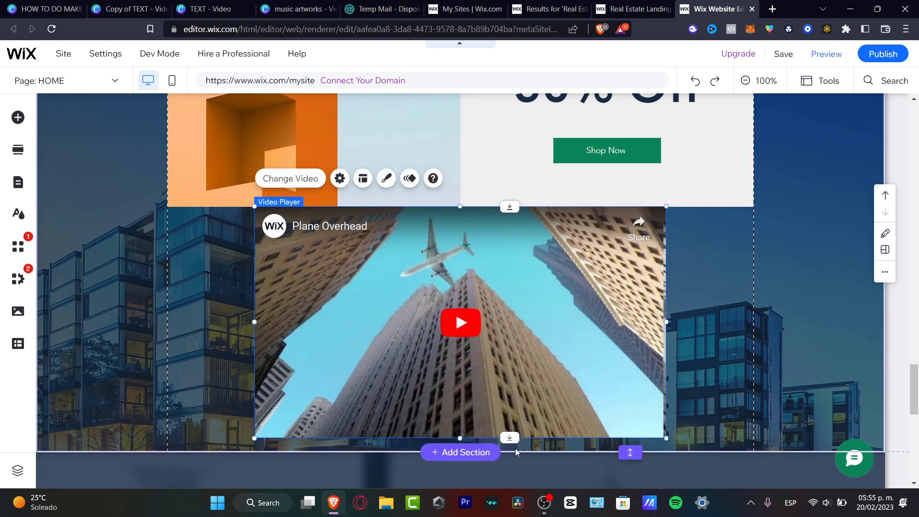
{"action": "left_click_drag", "start_coordinate": [628, 452], "coordinate": [637, 432]}
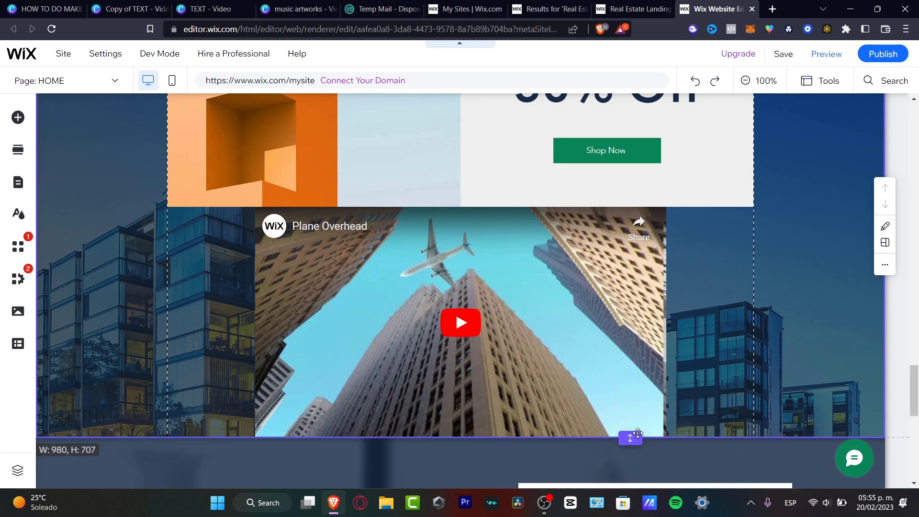
{"action": "left_click", "coordinate": [19, 117]}
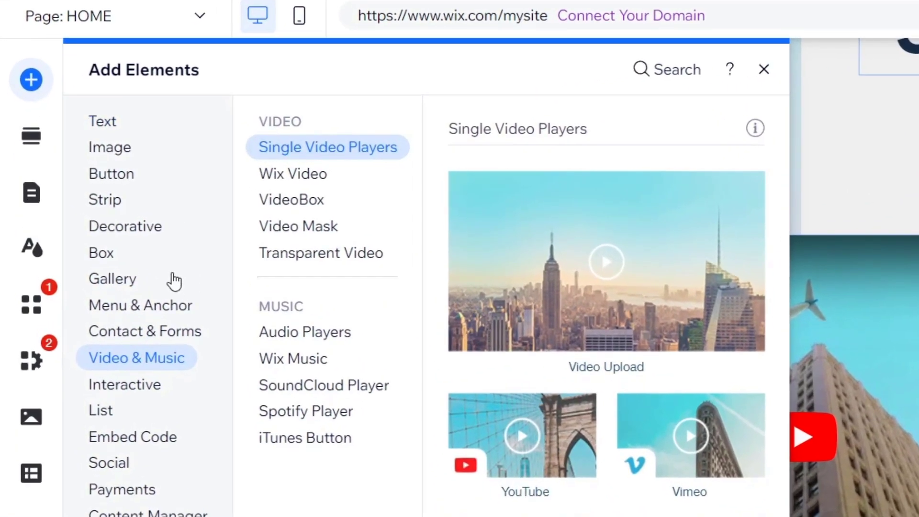
{"action": "left_click", "coordinate": [134, 175]}
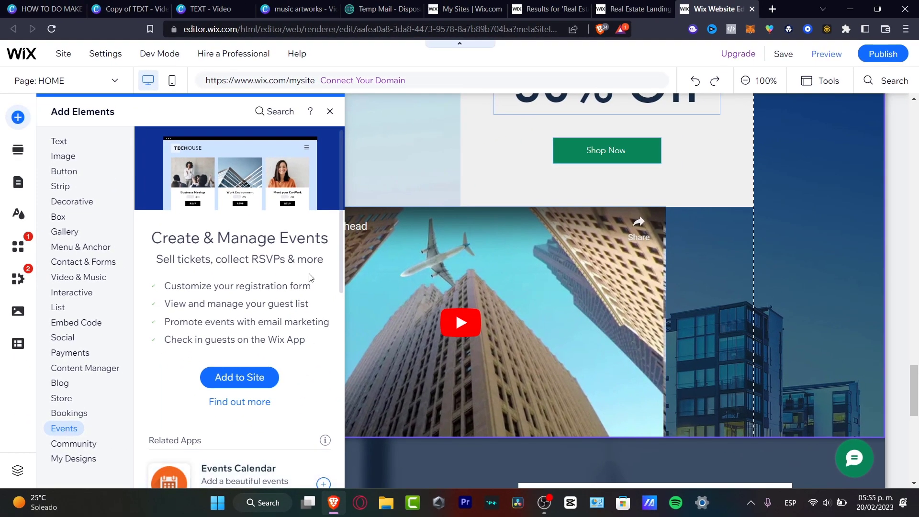
{"action": "left_click", "coordinate": [781, 310]}
{"action": "scroll", "coordinate": [781, 310], "scroll_direction": "up", "scroll_amount": 10}
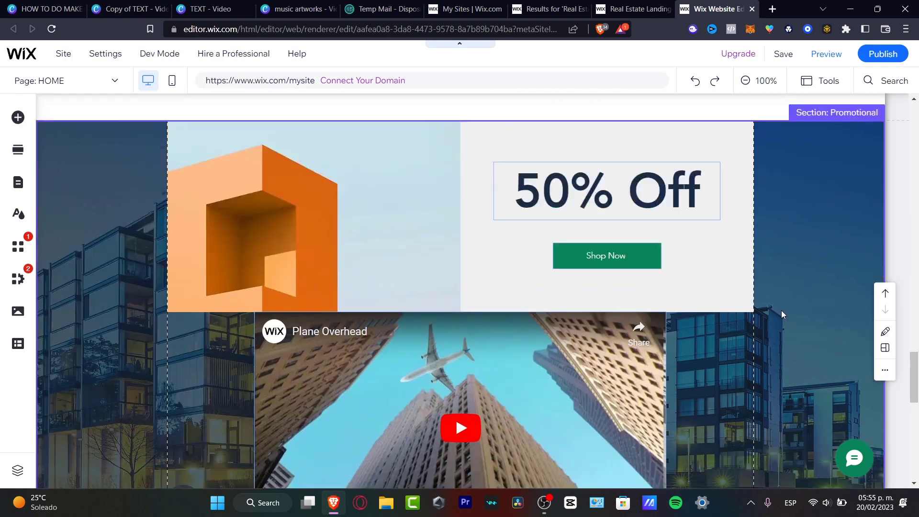
{"action": "scroll", "coordinate": [791, 326], "scroll_direction": "up", "scroll_amount": 10}
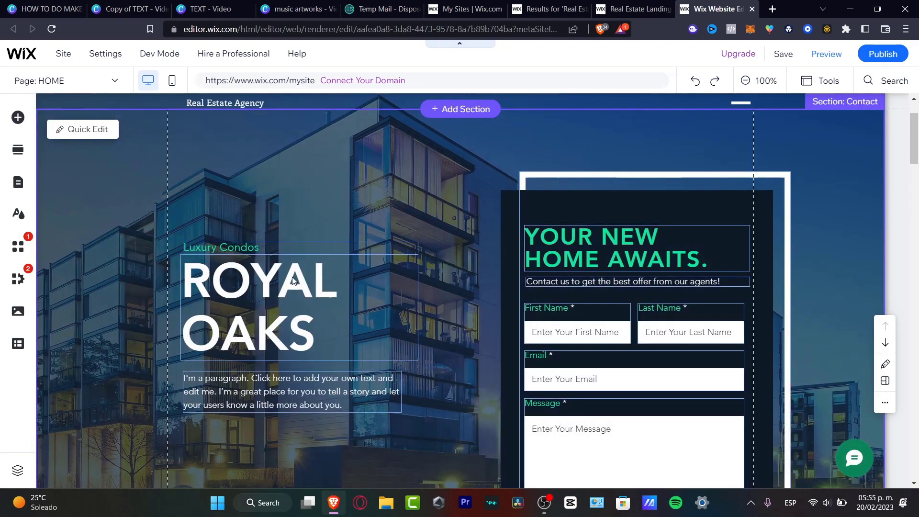
Retype the ROYAL OAKS heading as WHITE PROPERTIES in Braggadocio at font size 41
{"action": "left_click", "coordinate": [319, 334]}
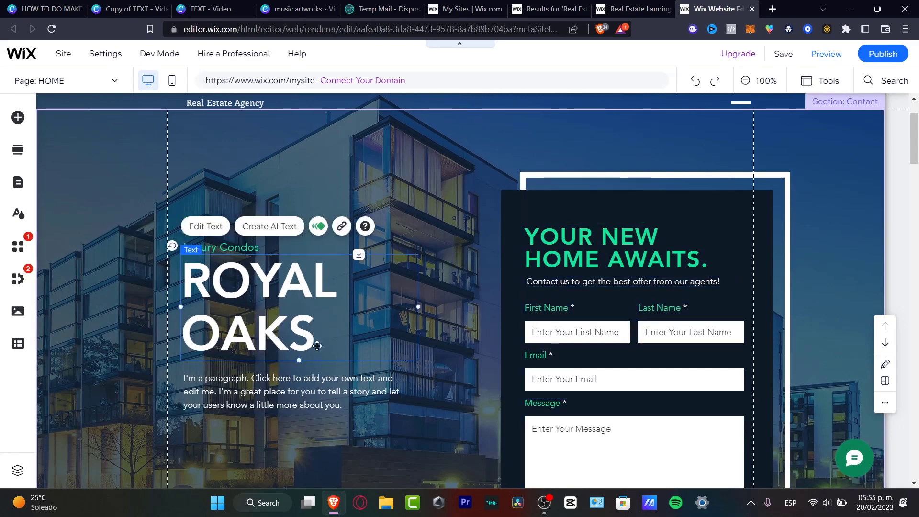
{"action": "double_click", "coordinate": [323, 344]}
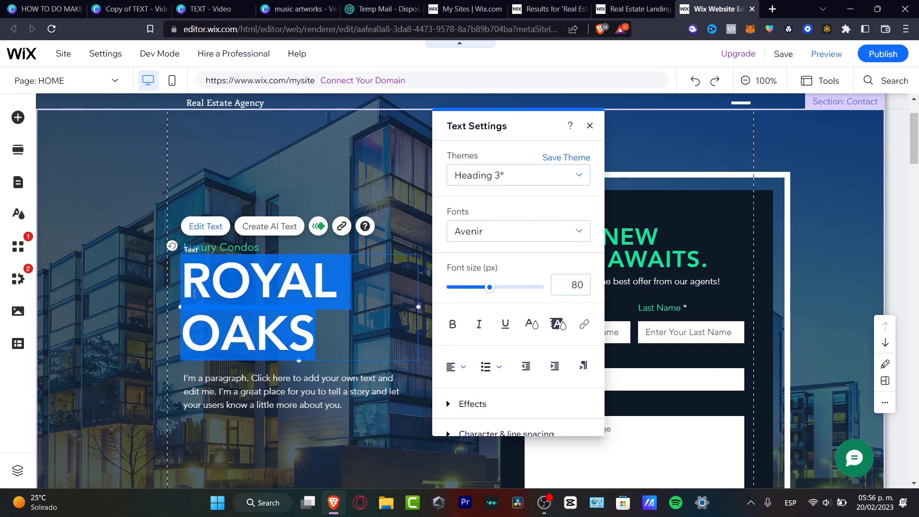
{"action": "type", "text": "WHITE"}
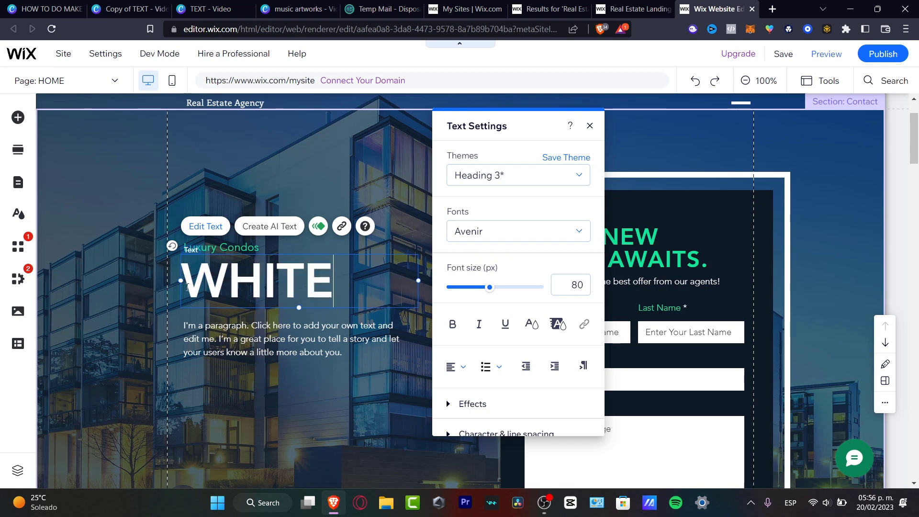
{"action": "type", "text": " PROPERTIES"}
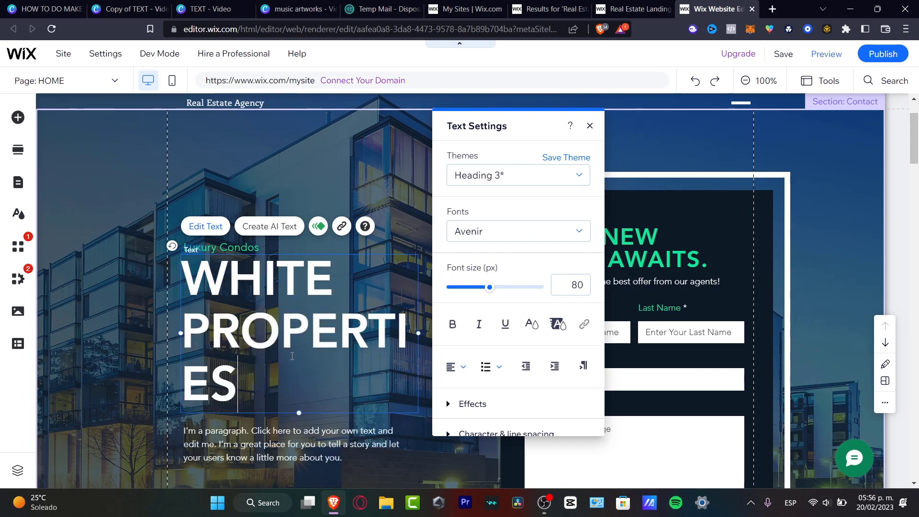
{"action": "left_click_drag", "start_coordinate": [488, 288], "coordinate": [481, 289]}
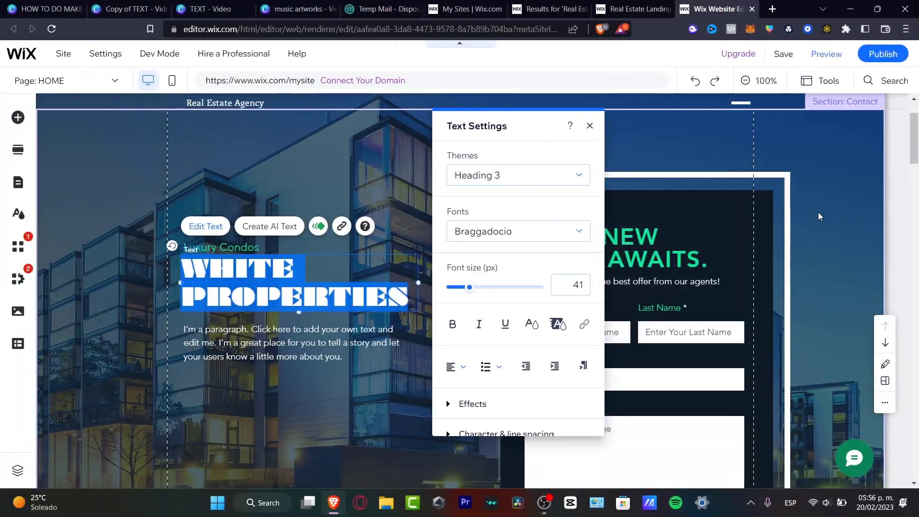
{"action": "left_click", "coordinate": [818, 214]}
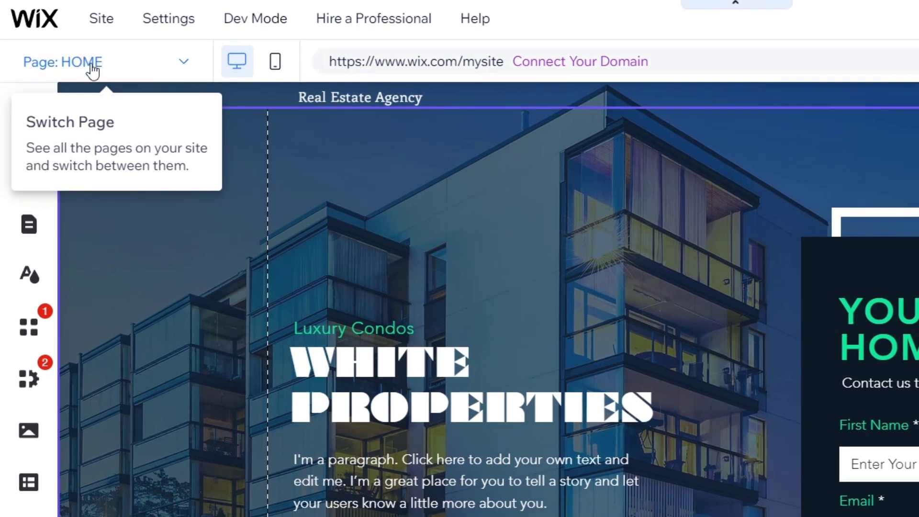
Add a Contact page from the Basic contact template and save the site with Ctrl+S
{"action": "left_click", "coordinate": [114, 65]}
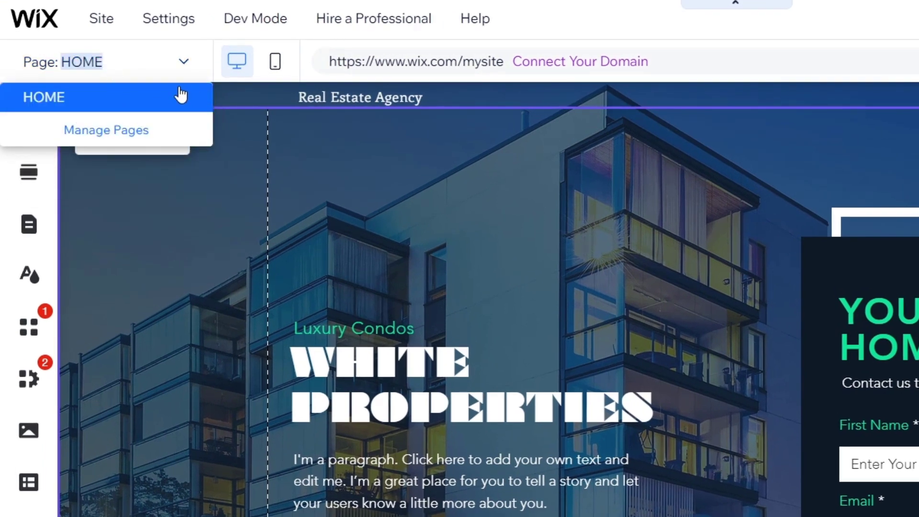
{"action": "left_click", "coordinate": [143, 130]}
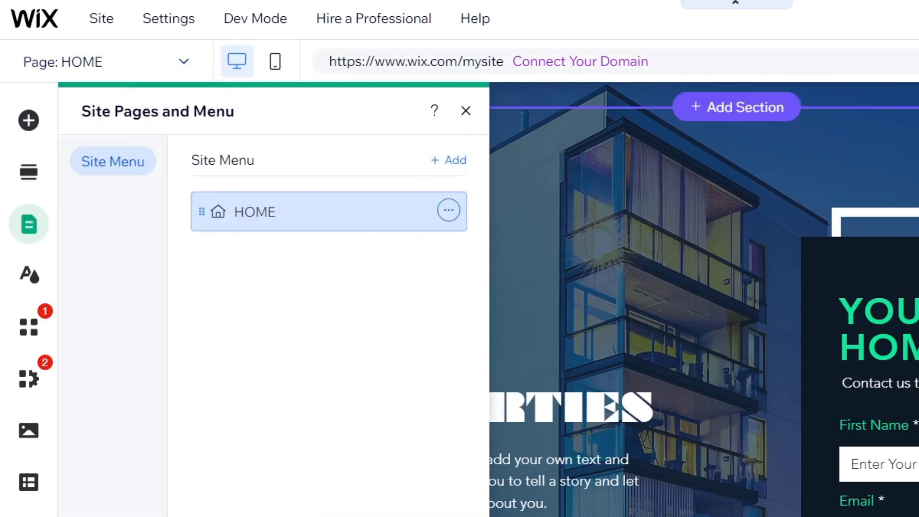
{"action": "left_click", "coordinate": [448, 160]}
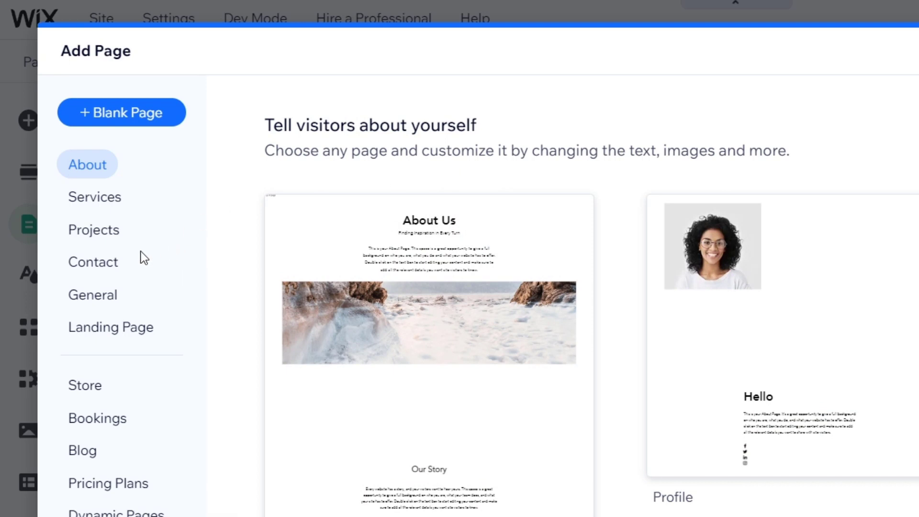
{"action": "left_click", "coordinate": [79, 270]}
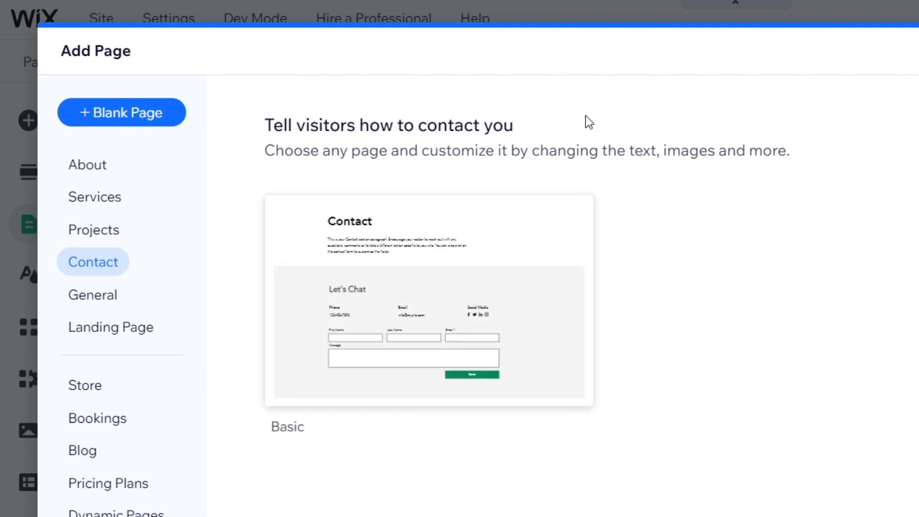
{"action": "mouse_move", "coordinate": [500, 308]}
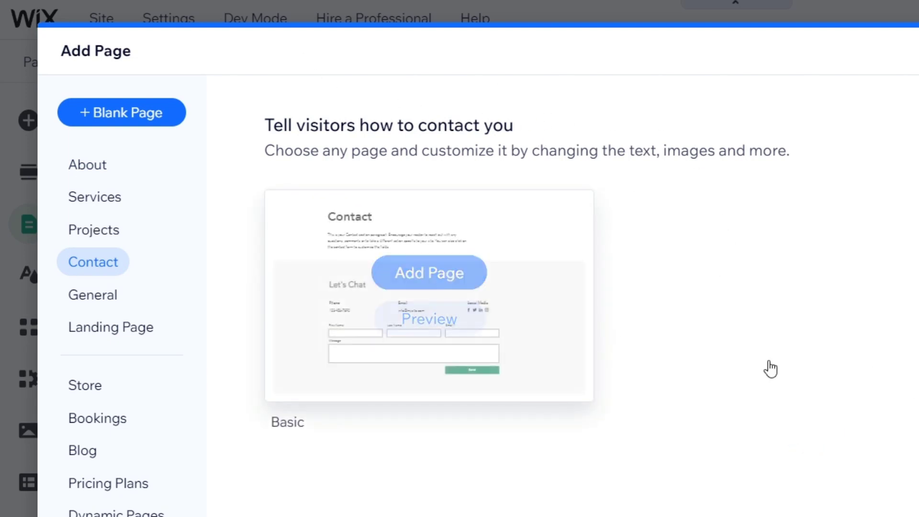
{"action": "left_click", "coordinate": [461, 276]}
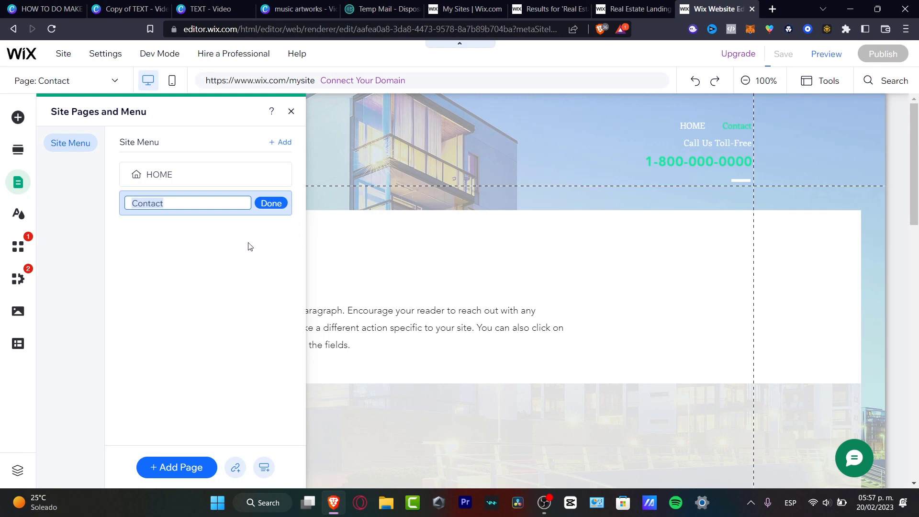
{"action": "left_click", "coordinate": [269, 203]}
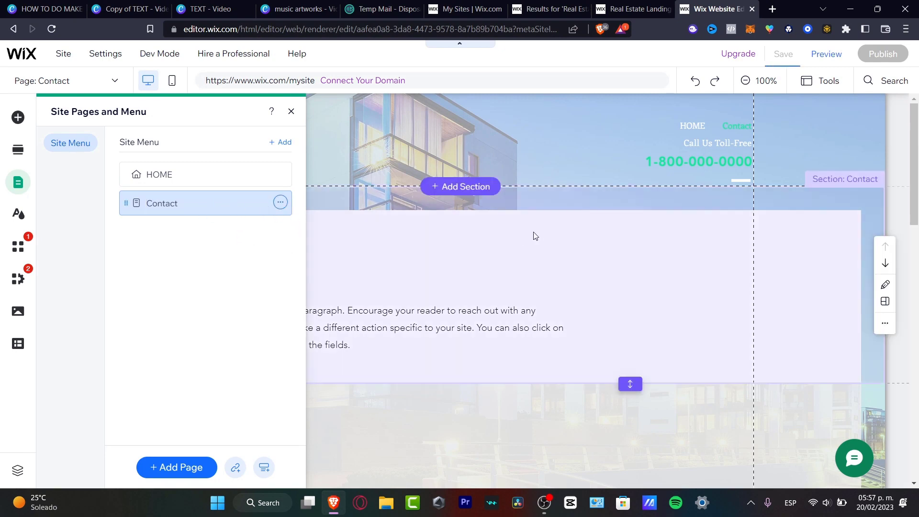
{"action": "left_click", "coordinate": [536, 236]}
{"action": "key", "text": "ctrl+s"}
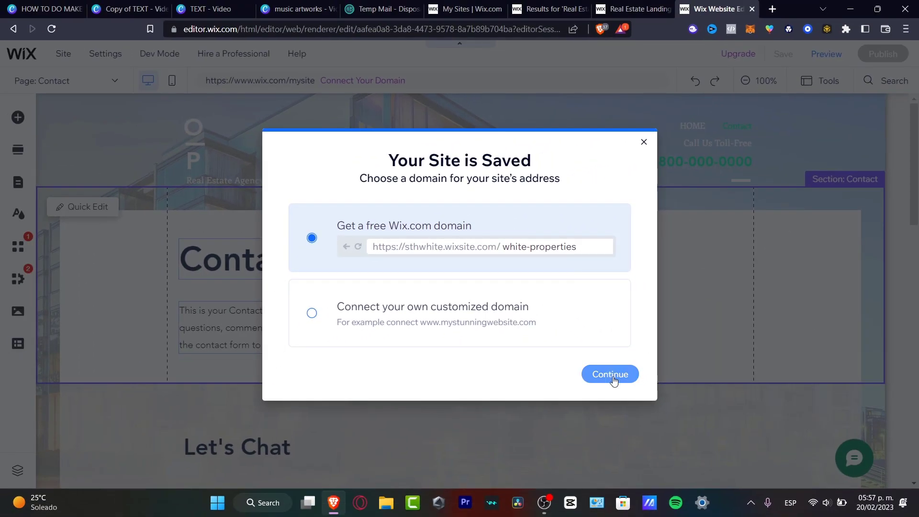
Keep the free sthwhite.wixsite.com/white-properties address and scroll through the new Contact page sections
{"action": "left_click", "coordinate": [613, 377]}
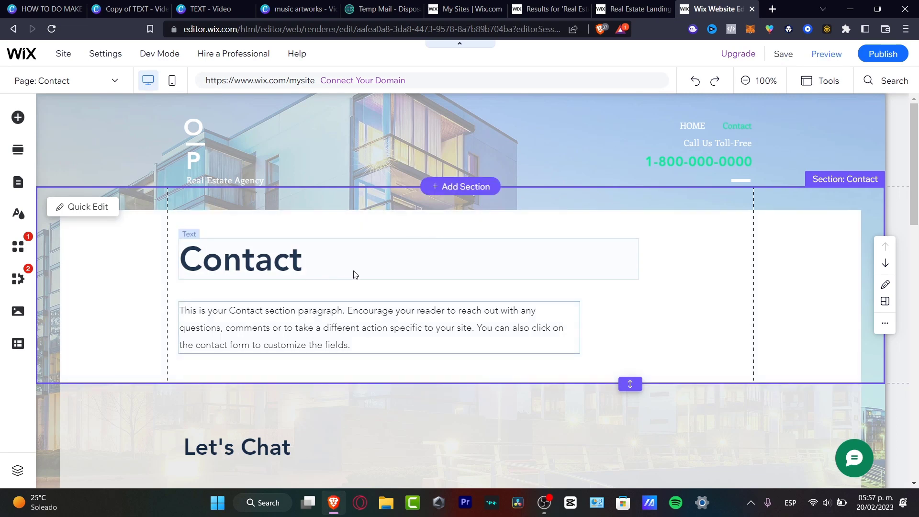
{"action": "scroll", "coordinate": [354, 273], "scroll_direction": "down", "scroll_amount": 10}
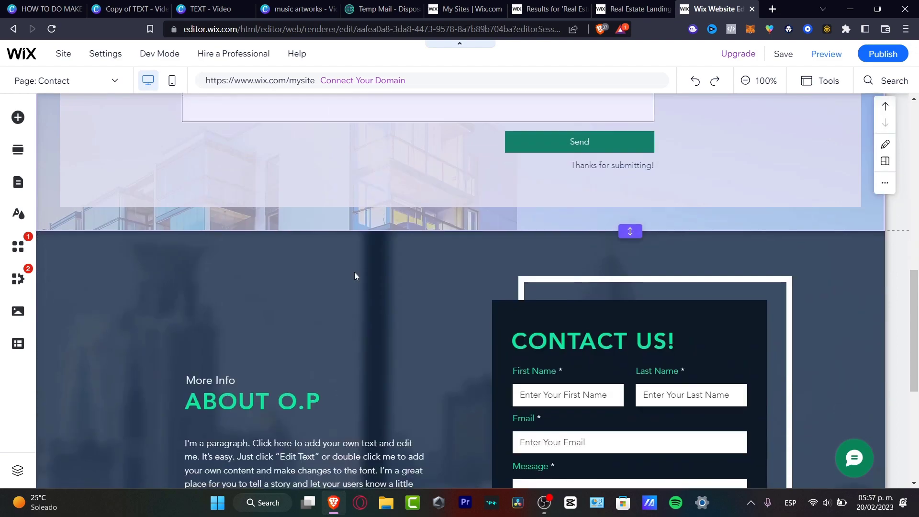
{"action": "scroll", "coordinate": [354, 273], "scroll_direction": "down", "scroll_amount": 3}
{"action": "scroll", "coordinate": [354, 272], "scroll_direction": "up", "scroll_amount": 12}
{"action": "scroll", "coordinate": [354, 273], "scroll_direction": "down", "scroll_amount": 4}
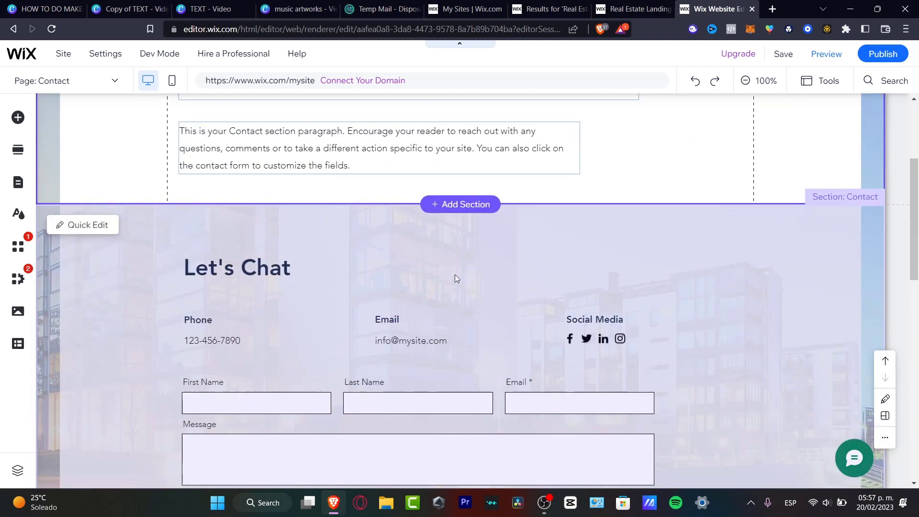
{"action": "scroll", "coordinate": [455, 277], "scroll_direction": "down", "scroll_amount": 7}
{"action": "scroll", "coordinate": [403, 373], "scroll_direction": "down", "scroll_amount": 4}
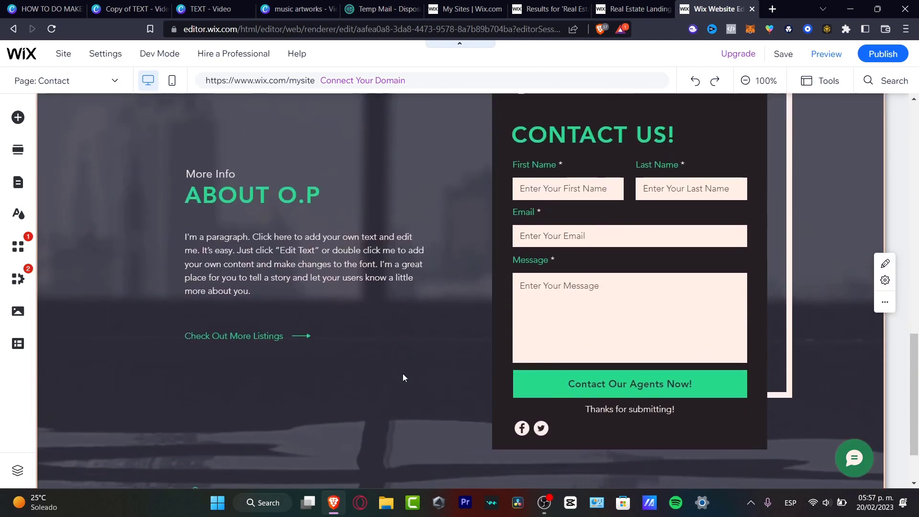
{"action": "scroll", "coordinate": [403, 377], "scroll_direction": "down", "scroll_amount": 2}
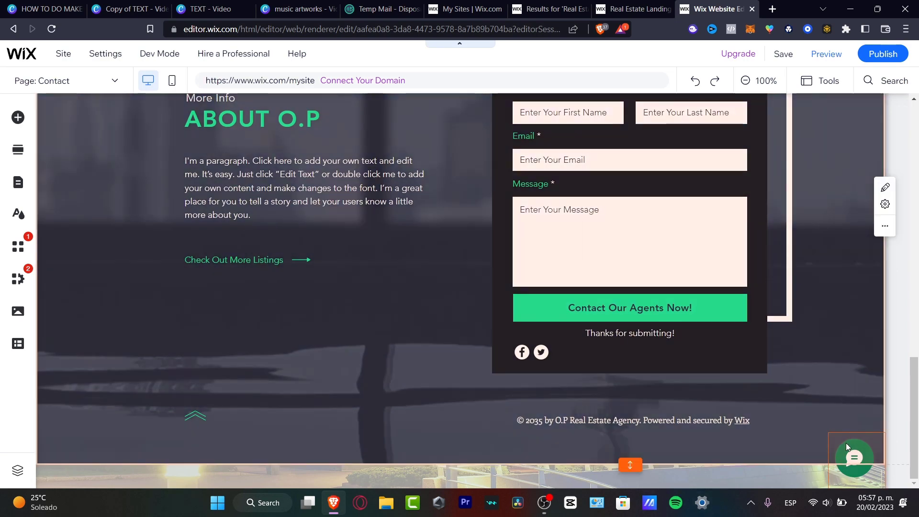
{"action": "scroll", "coordinate": [607, 391], "scroll_direction": "up", "scroll_amount": 15}
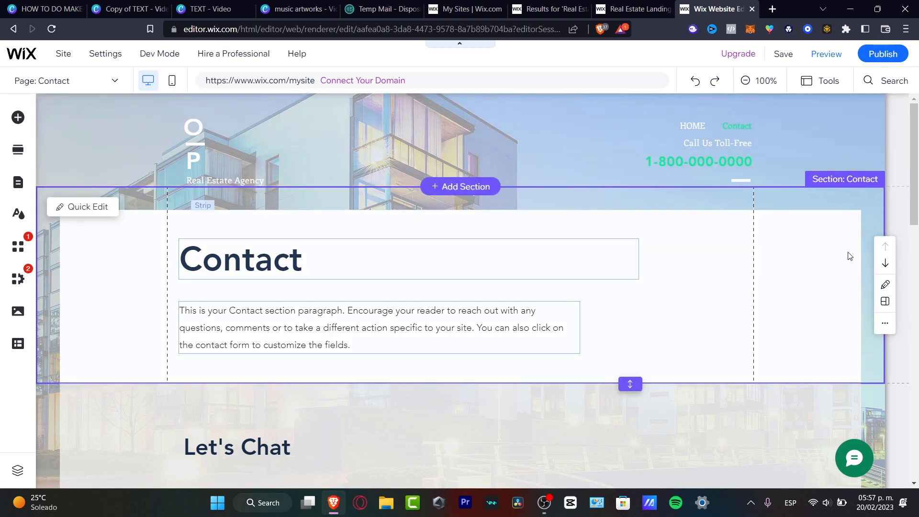
{"action": "scroll", "coordinate": [800, 297], "scroll_direction": "down", "scroll_amount": 7}
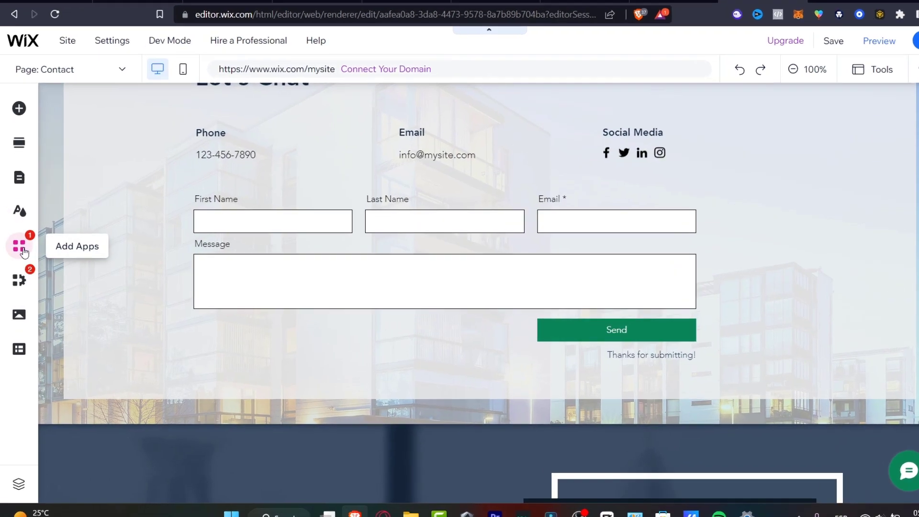
Install the POWR Social Media Icons app from the App Market, approving its permissions
{"action": "left_click", "coordinate": [22, 248]}
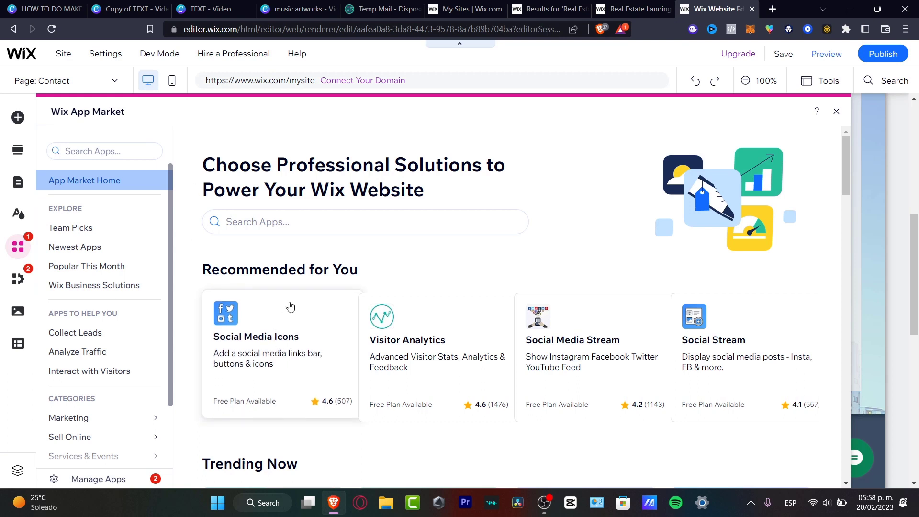
{"action": "left_click", "coordinate": [313, 311]}
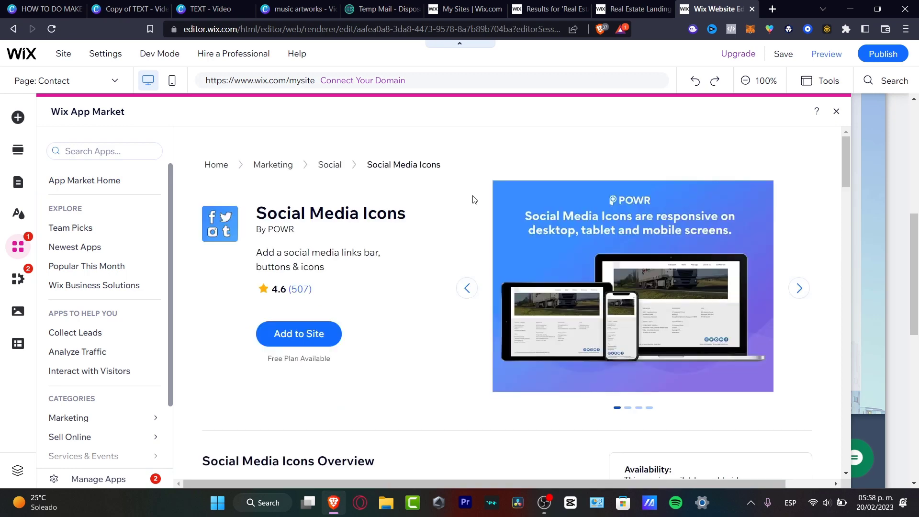
{"action": "left_click", "coordinate": [316, 330]}
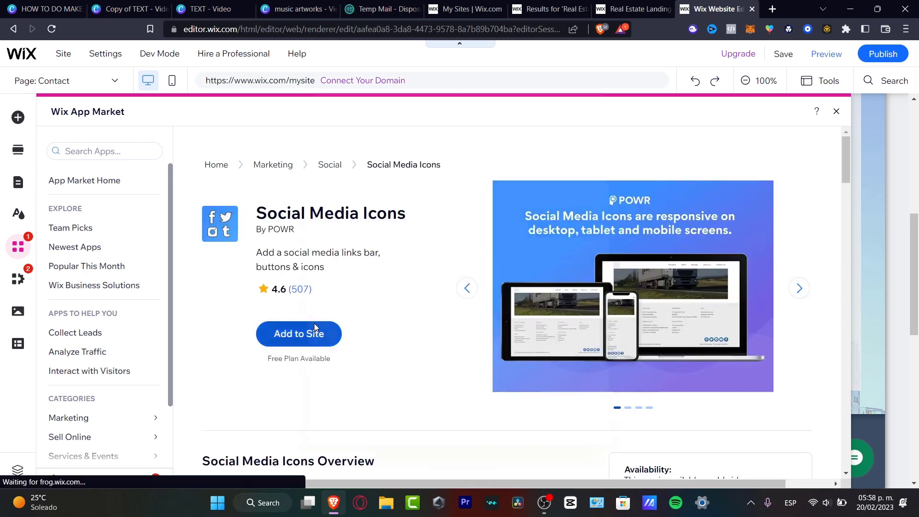
{"action": "left_click_drag", "start_coordinate": [521, 67], "coordinate": [676, 56]}
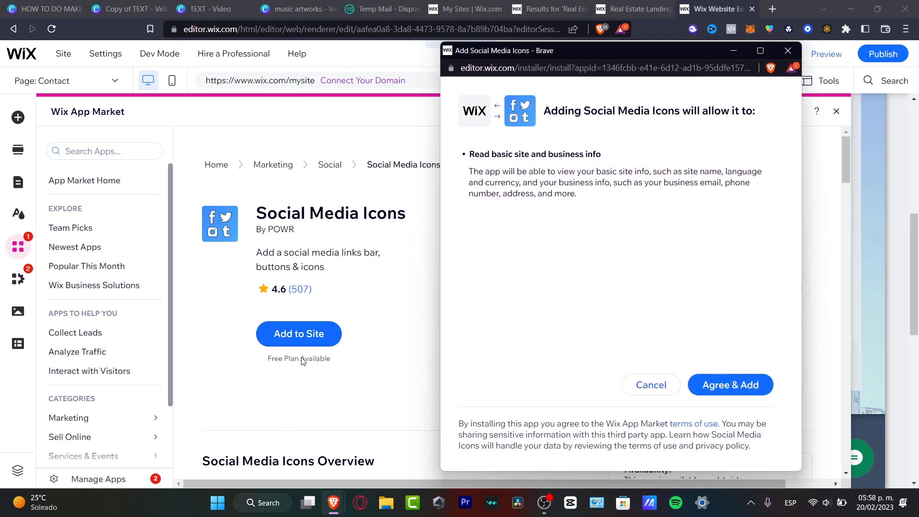
{"action": "left_click", "coordinate": [737, 385]}
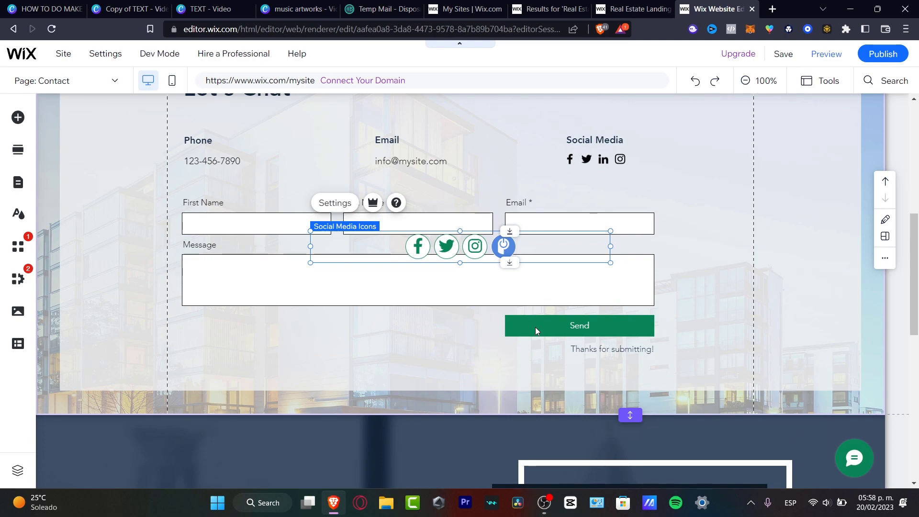
Save under the free white-properties wixsite address, publish, and view the live site
{"action": "scroll", "coordinate": [666, 359], "scroll_direction": "down", "scroll_amount": 4}
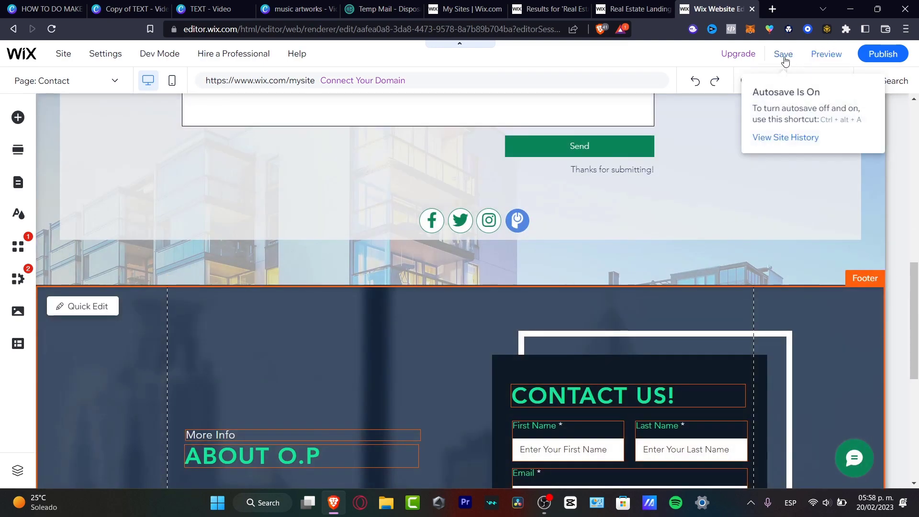
{"action": "left_click", "coordinate": [783, 56]}
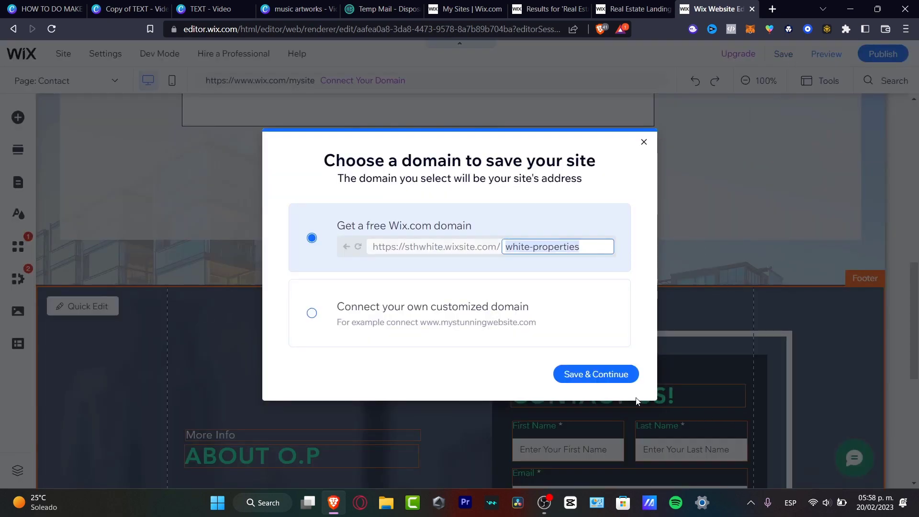
{"action": "left_click", "coordinate": [596, 378]}
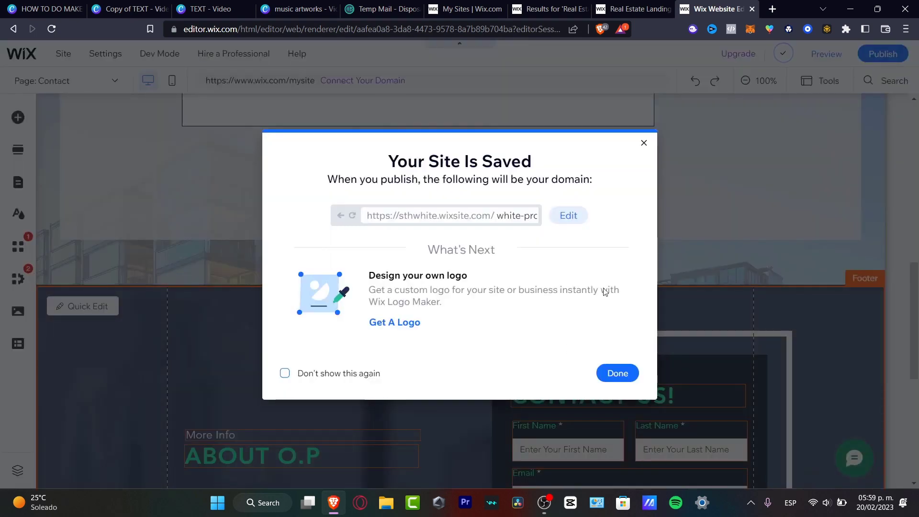
{"action": "left_click", "coordinate": [617, 372]}
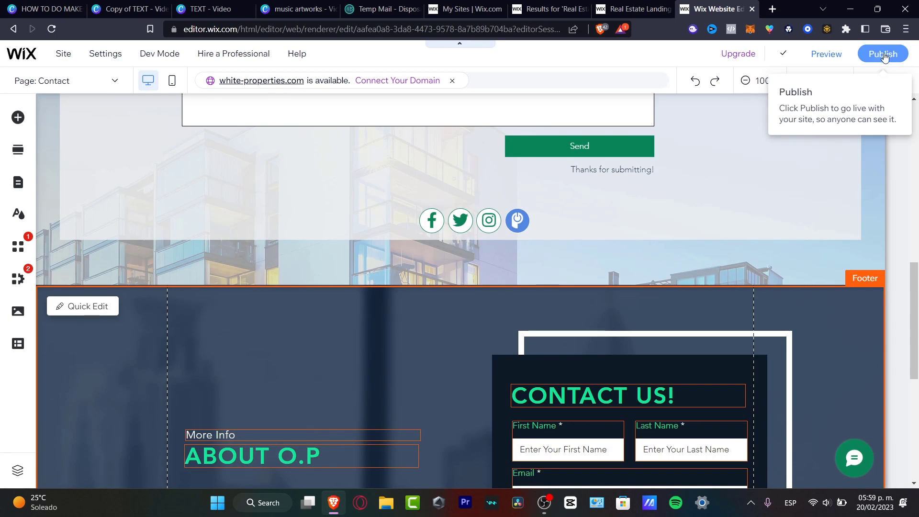
{"action": "left_click", "coordinate": [881, 56]}
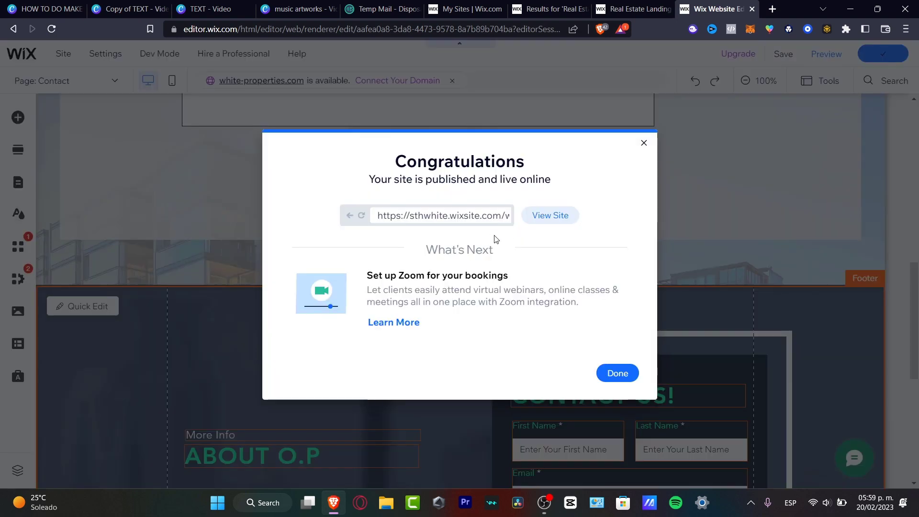
{"action": "left_click", "coordinate": [558, 217]}
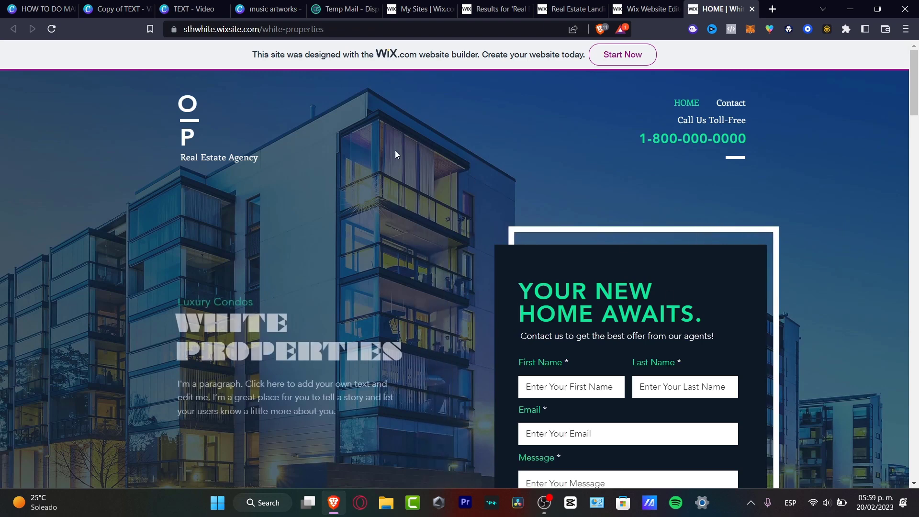
Try the home page contact form, then go to the live site's Contact page
{"action": "scroll", "coordinate": [773, 182], "scroll_direction": "down", "scroll_amount": 10}
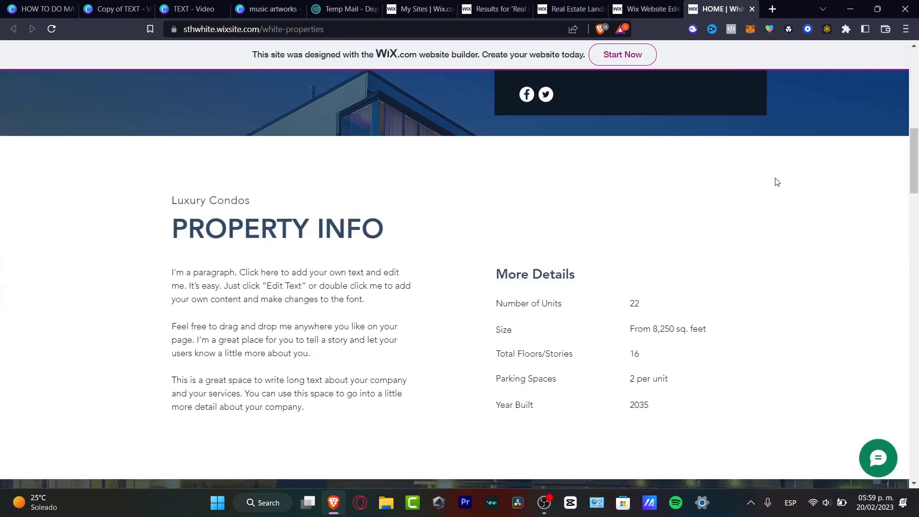
{"action": "scroll", "coordinate": [775, 185], "scroll_direction": "up", "scroll_amount": 7}
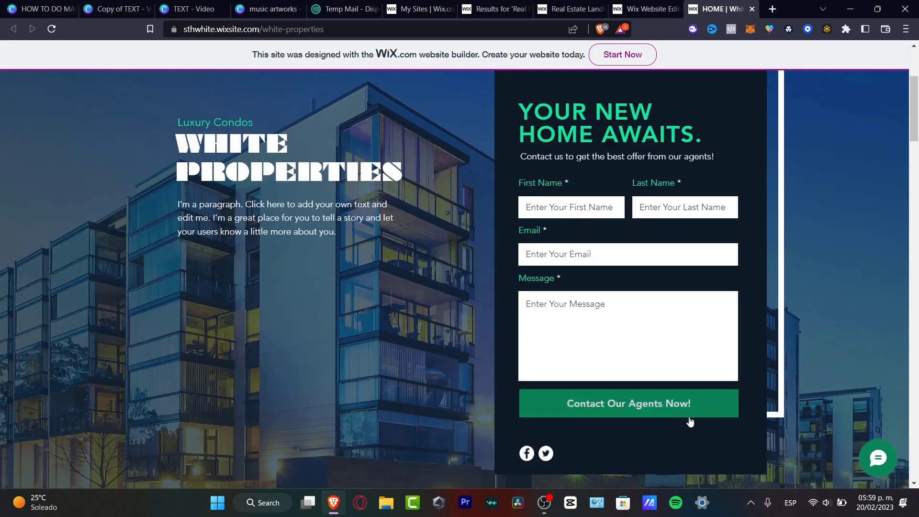
{"action": "left_click", "coordinate": [671, 414]}
{"action": "scroll", "coordinate": [755, 306], "scroll_direction": "down", "scroll_amount": 5}
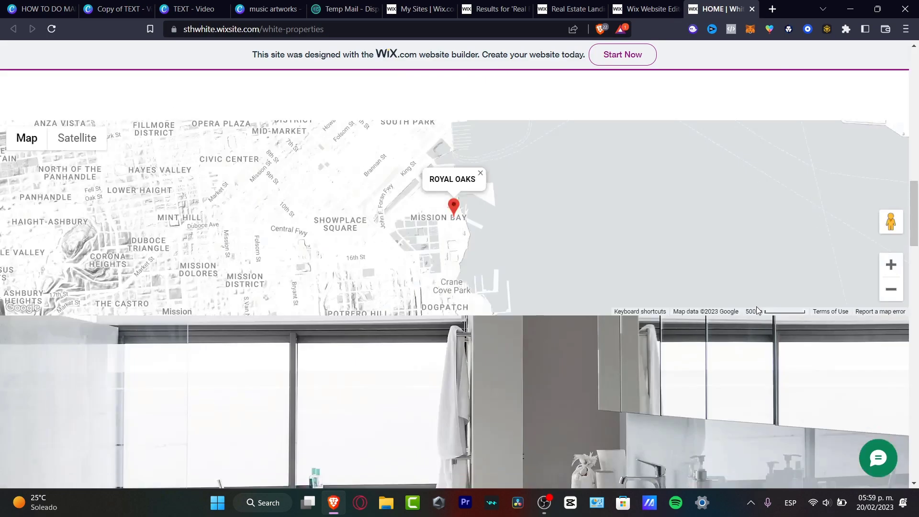
{"action": "scroll", "coordinate": [756, 306], "scroll_direction": "up", "scroll_amount": 8}
{"action": "left_click", "coordinate": [744, 101]}
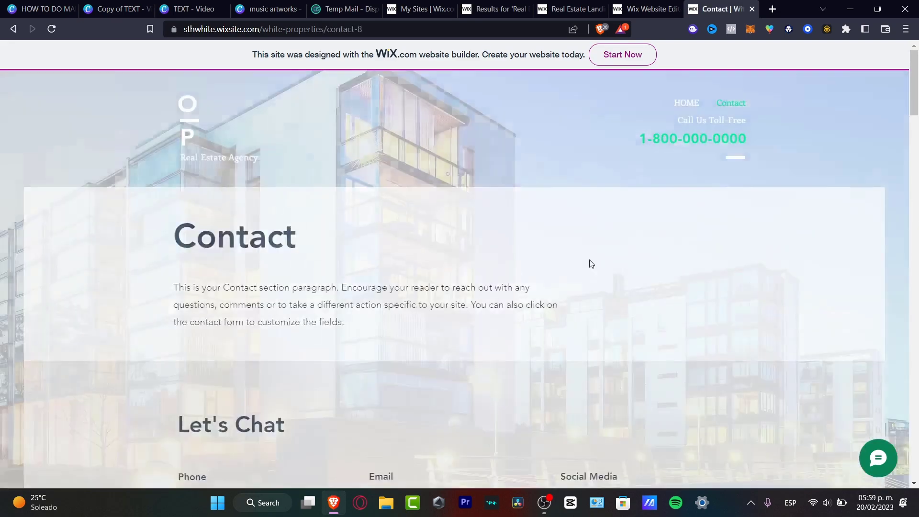
{"action": "scroll", "coordinate": [622, 261], "scroll_direction": "down", "scroll_amount": 4}
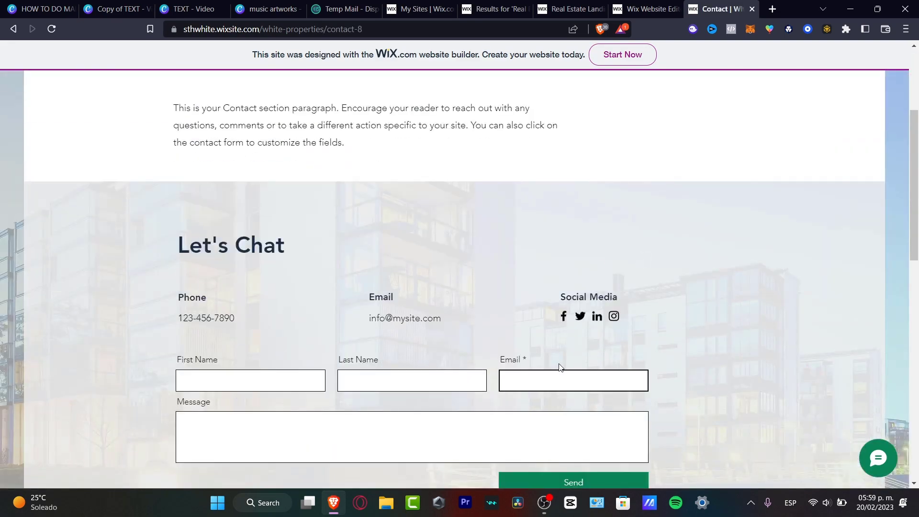
{"action": "scroll", "coordinate": [630, 354], "scroll_direction": "down", "scroll_amount": 3}
Fill the Contact form with a test first and last name and a sample e-mail, fixing the first name's capitalisation
{"action": "left_click", "coordinate": [308, 198]}
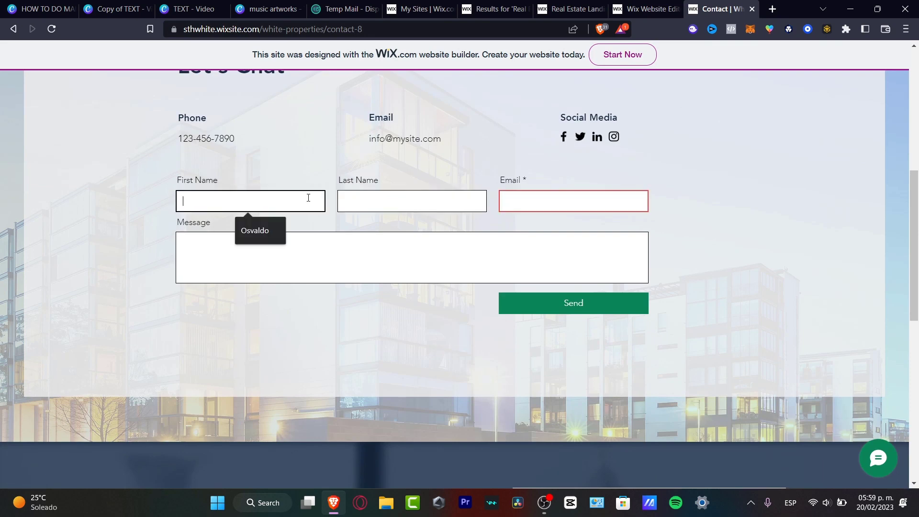
{"action": "type", "text": "tOM"}
{"action": "key", "text": "Tab"}
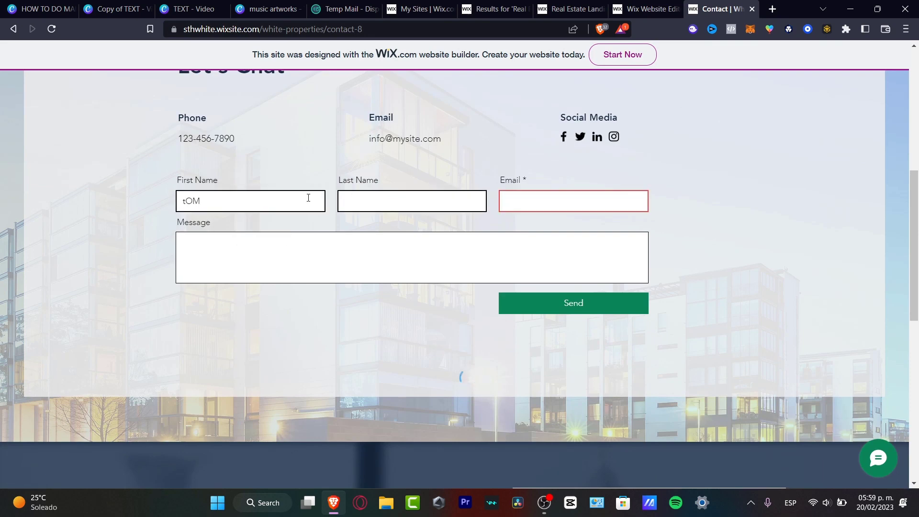
{"action": "type", "text": "Rid"}
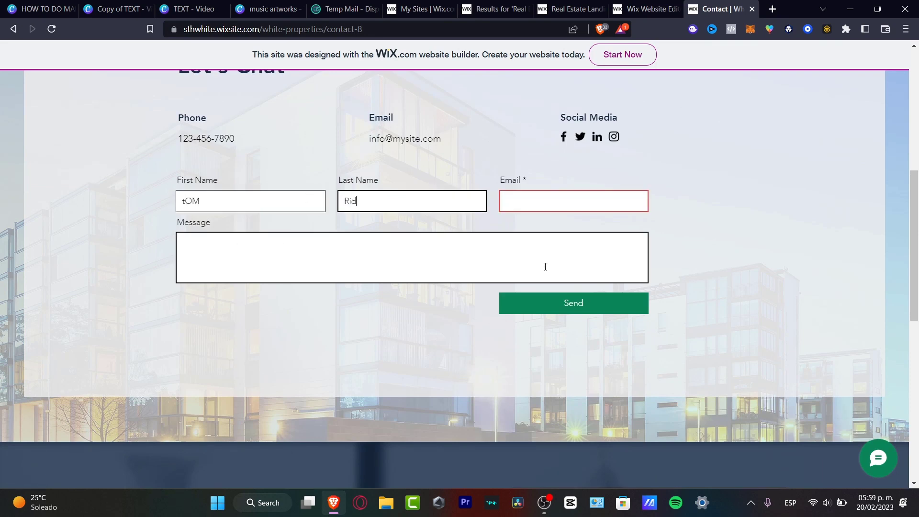
{"action": "left_click", "coordinate": [563, 198]}
{"action": "type", "text": "exa"}
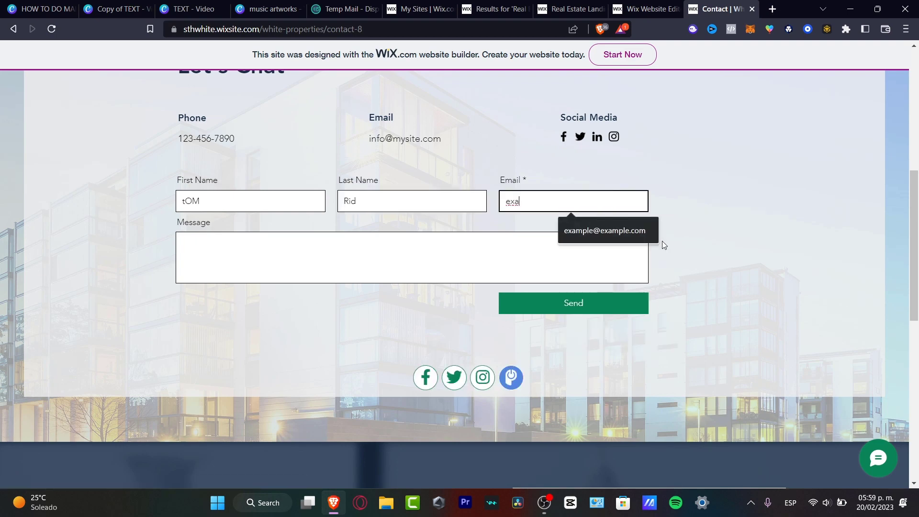
{"action": "left_click", "coordinate": [625, 230]}
{"action": "left_click", "coordinate": [278, 195]}
{"action": "key", "text": "ctrl+a"}
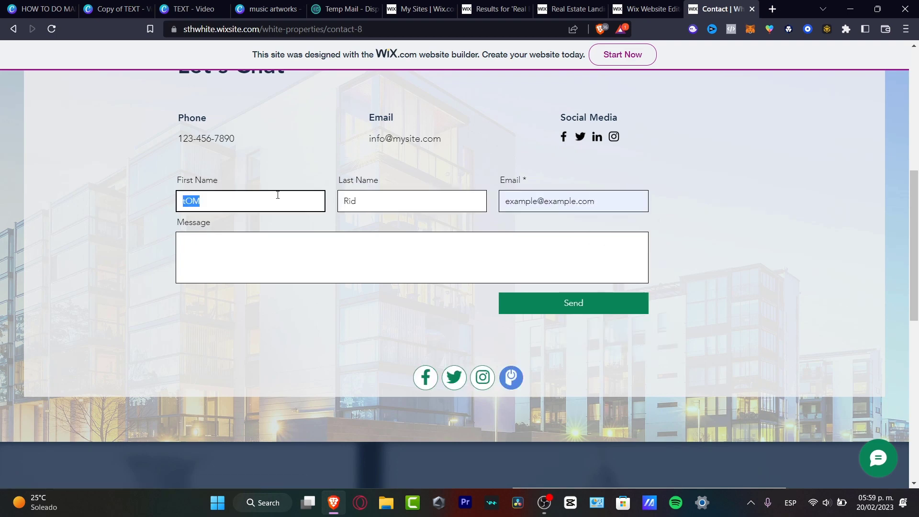
{"action": "type", "text": "Tom"}
{"action": "left_click", "coordinate": [283, 260]}
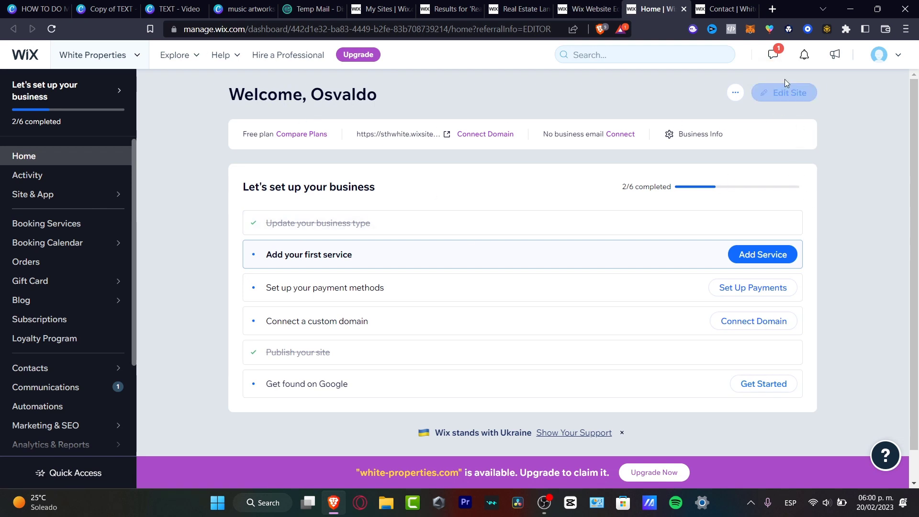
Open the full dashboard Inbox and read the test submission 'This is just an example'
{"action": "left_click", "coordinate": [774, 55]}
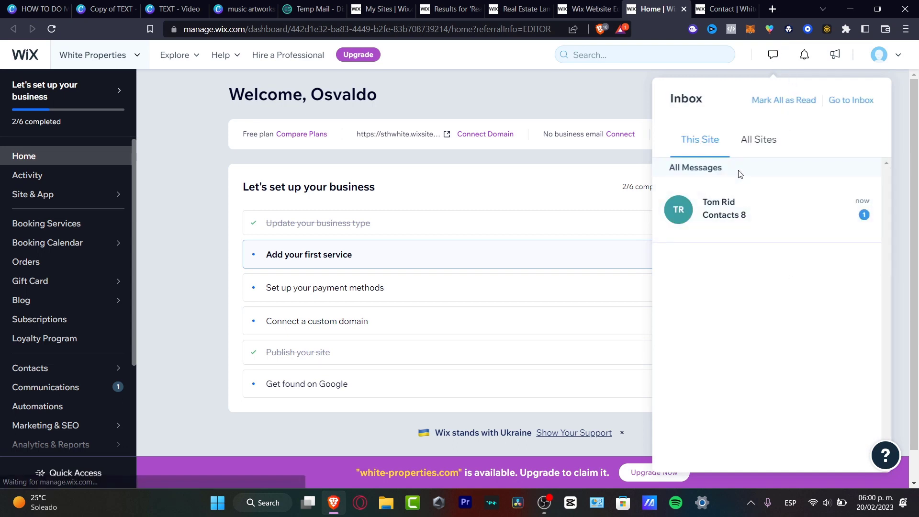
{"action": "left_click", "coordinate": [777, 224]}
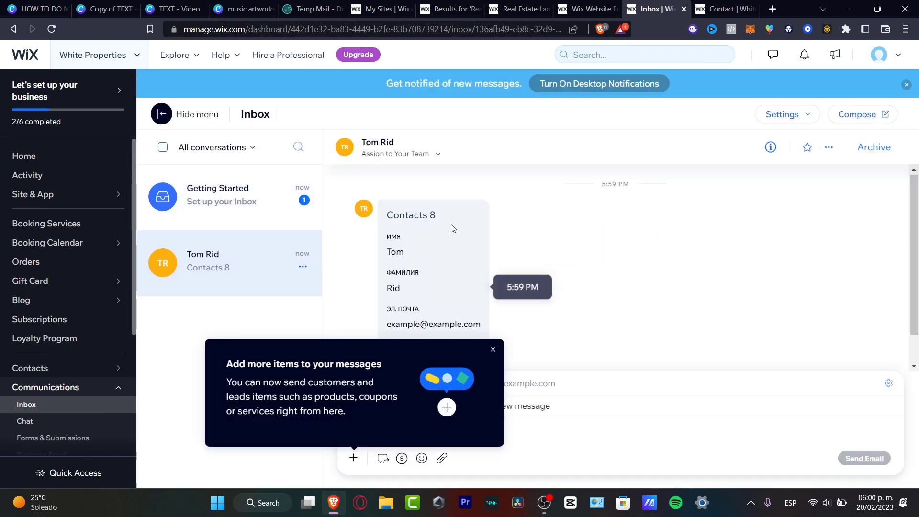
{"action": "left_click", "coordinate": [492, 350]}
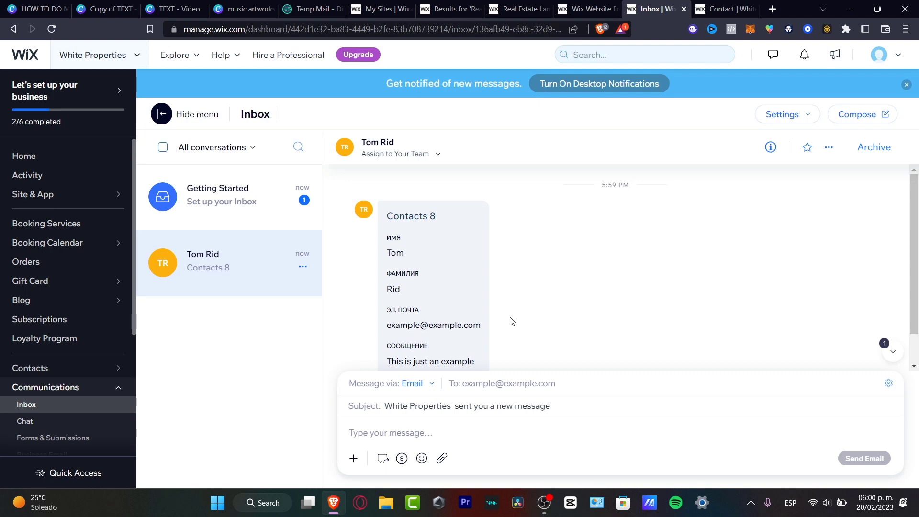
{"action": "scroll", "coordinate": [479, 316], "scroll_direction": "down", "scroll_amount": 1}
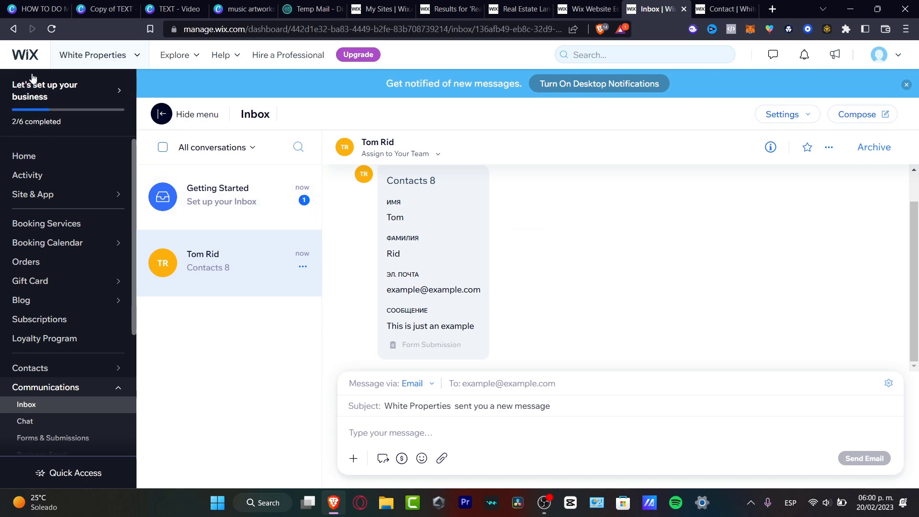
Go to Booking Services from the dashboard sidebar
{"action": "left_click", "coordinate": [71, 231]}
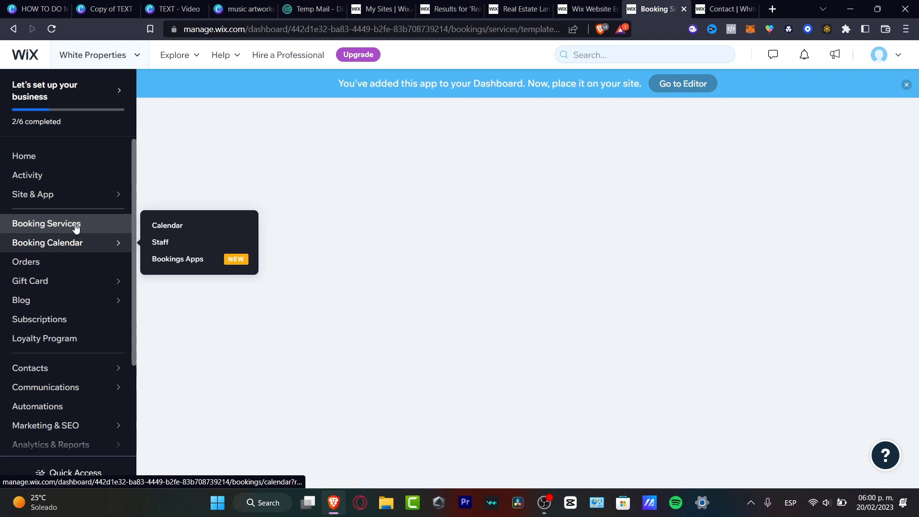